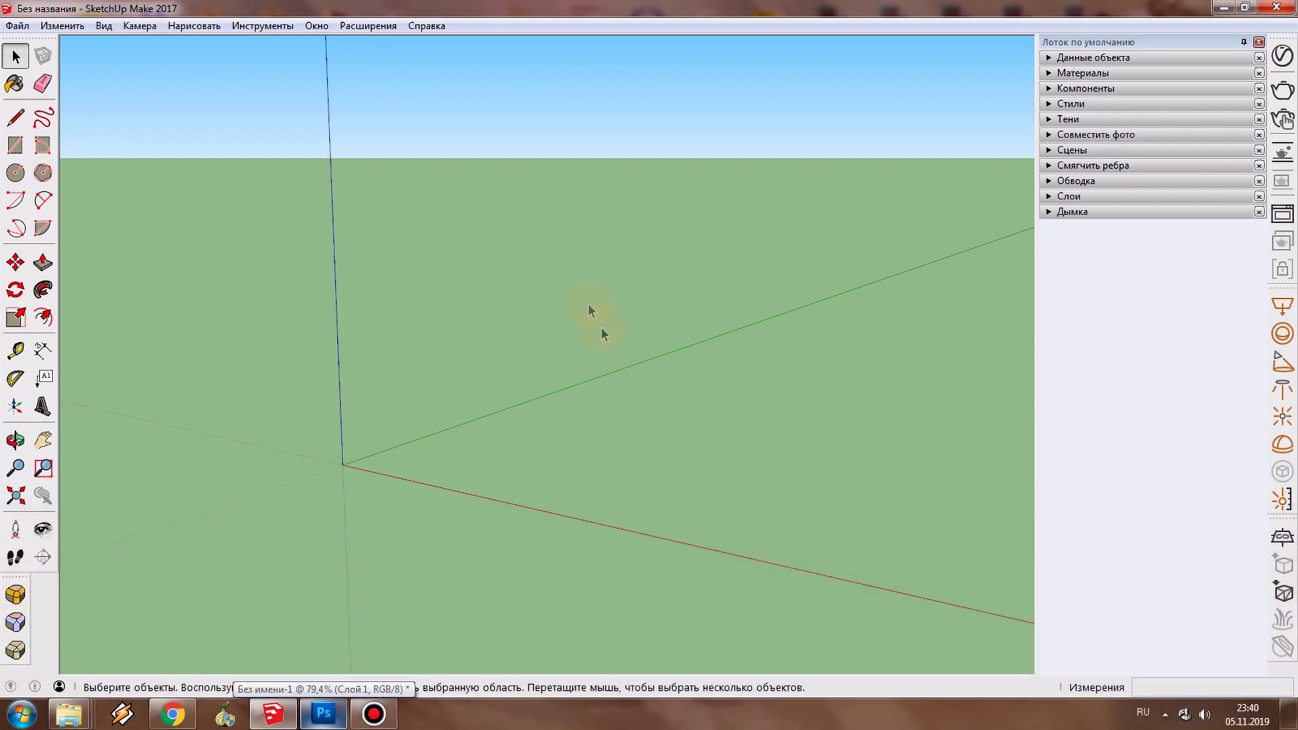
Step: Install the Shape Bender .rbz extension through the Extension Manager
click(317, 28)
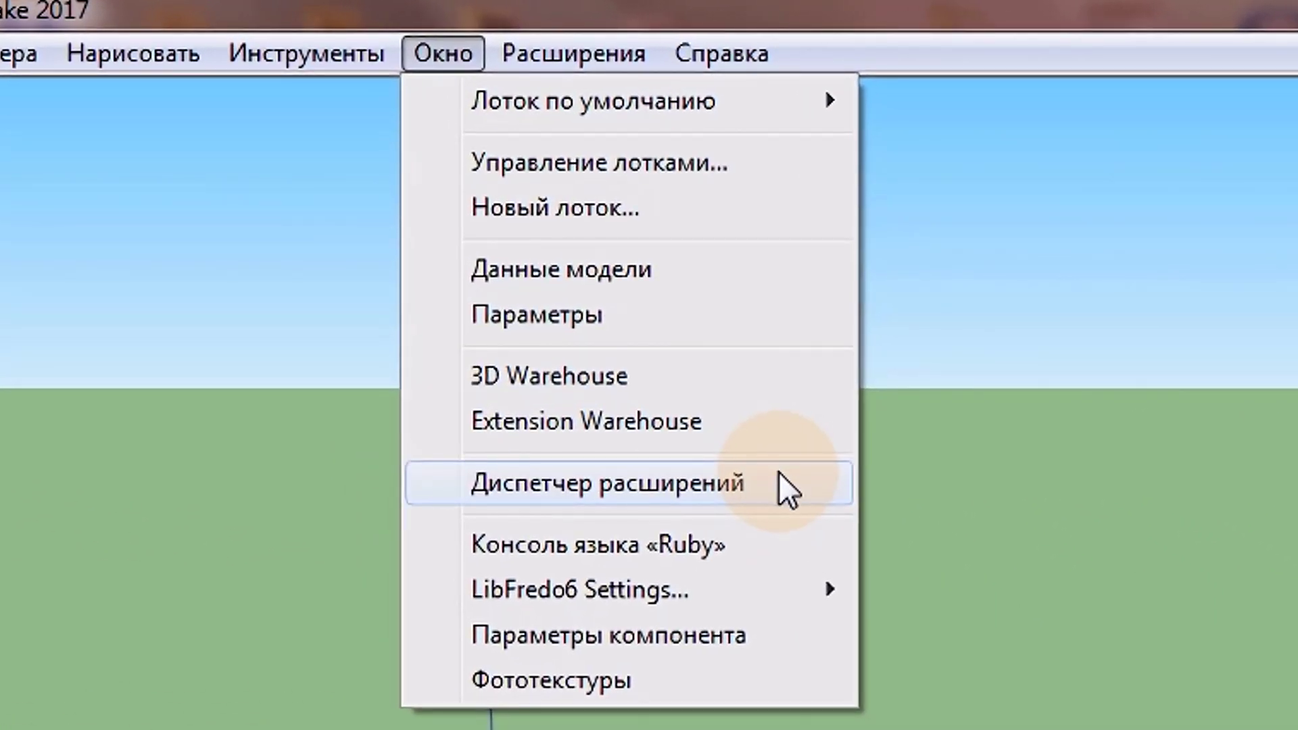
click(779, 474)
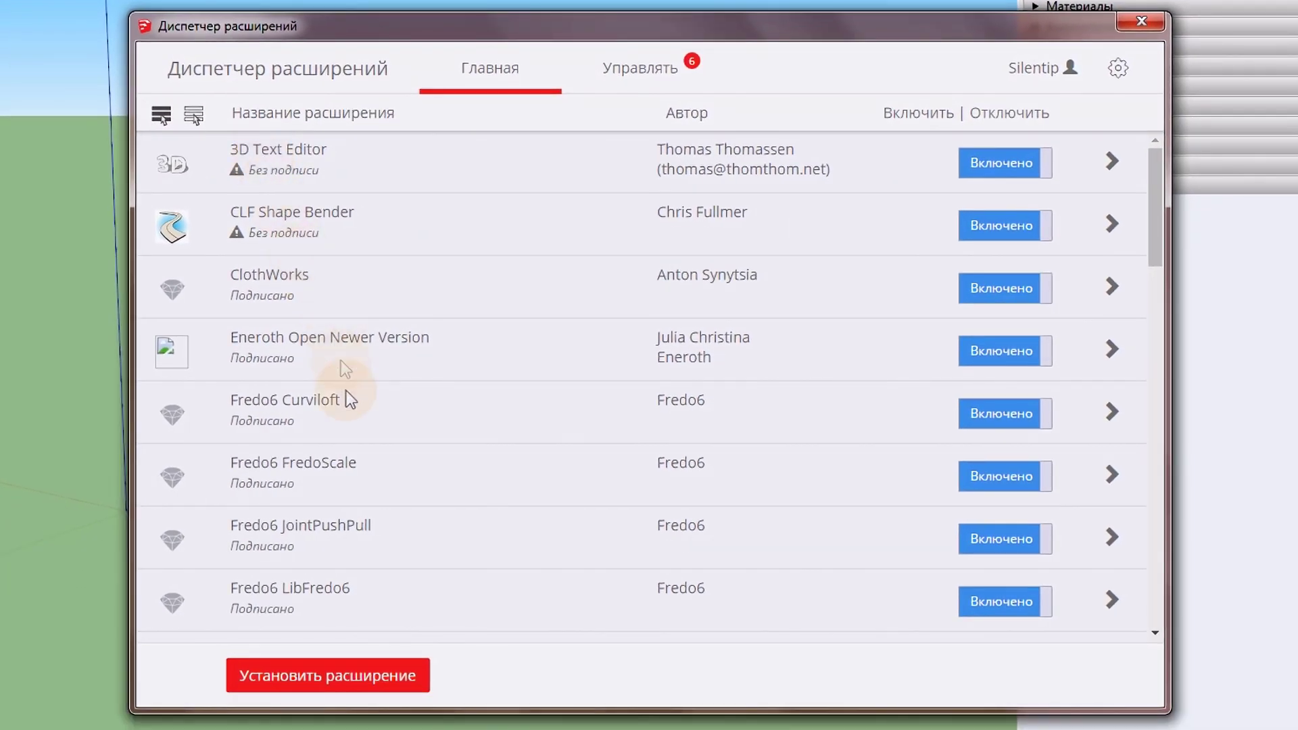
click(417, 676)
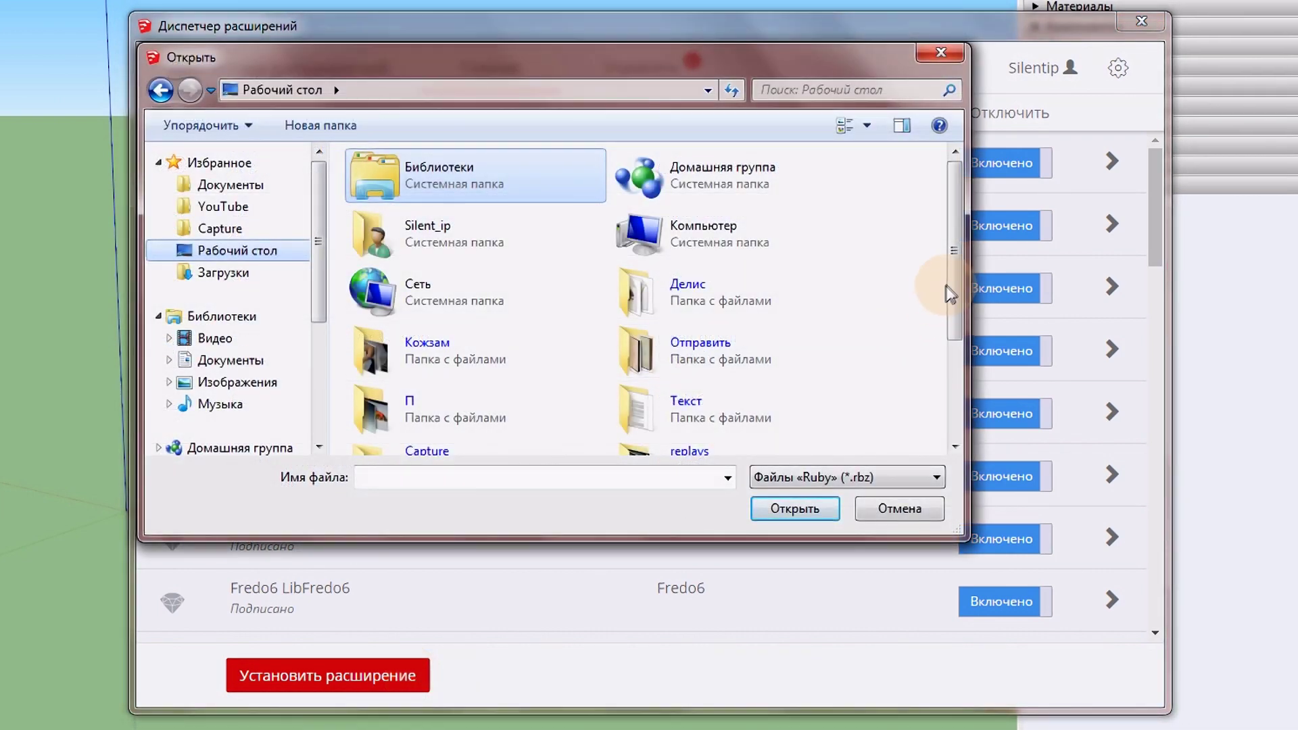
drag(954, 278, 957, 383)
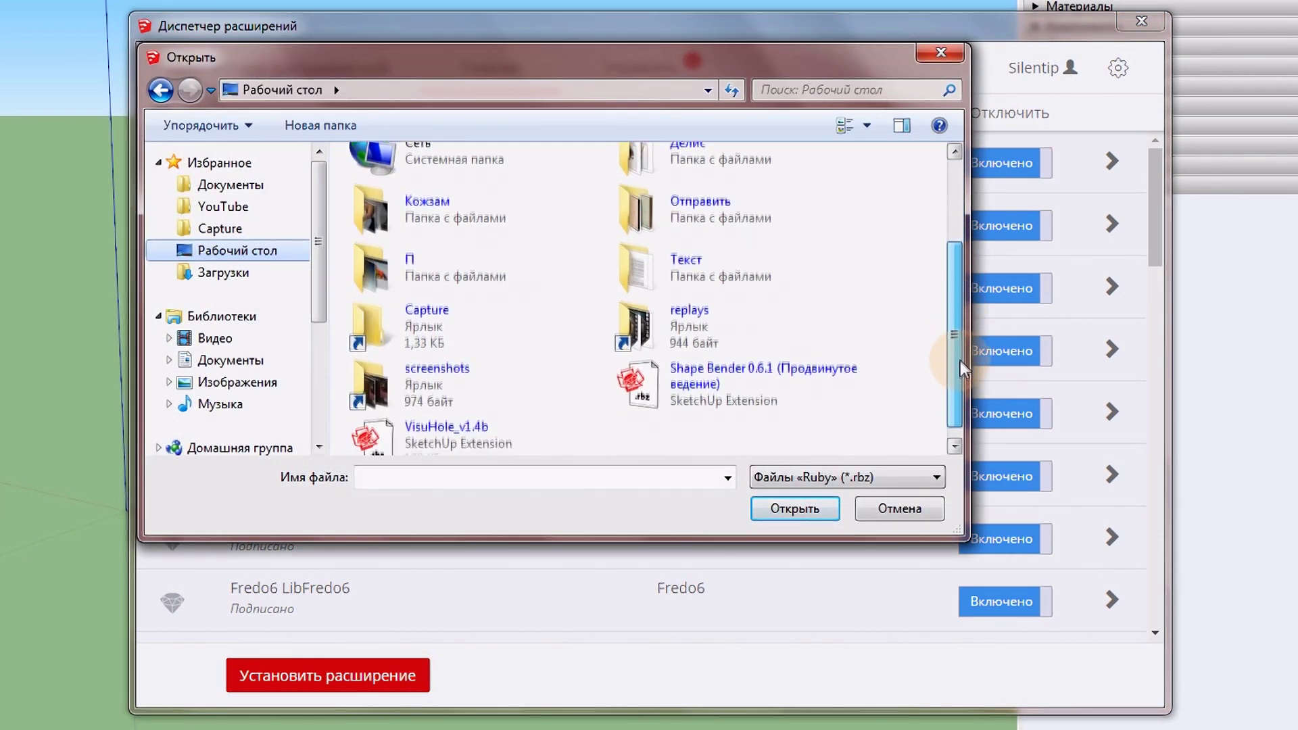
click(725, 383)
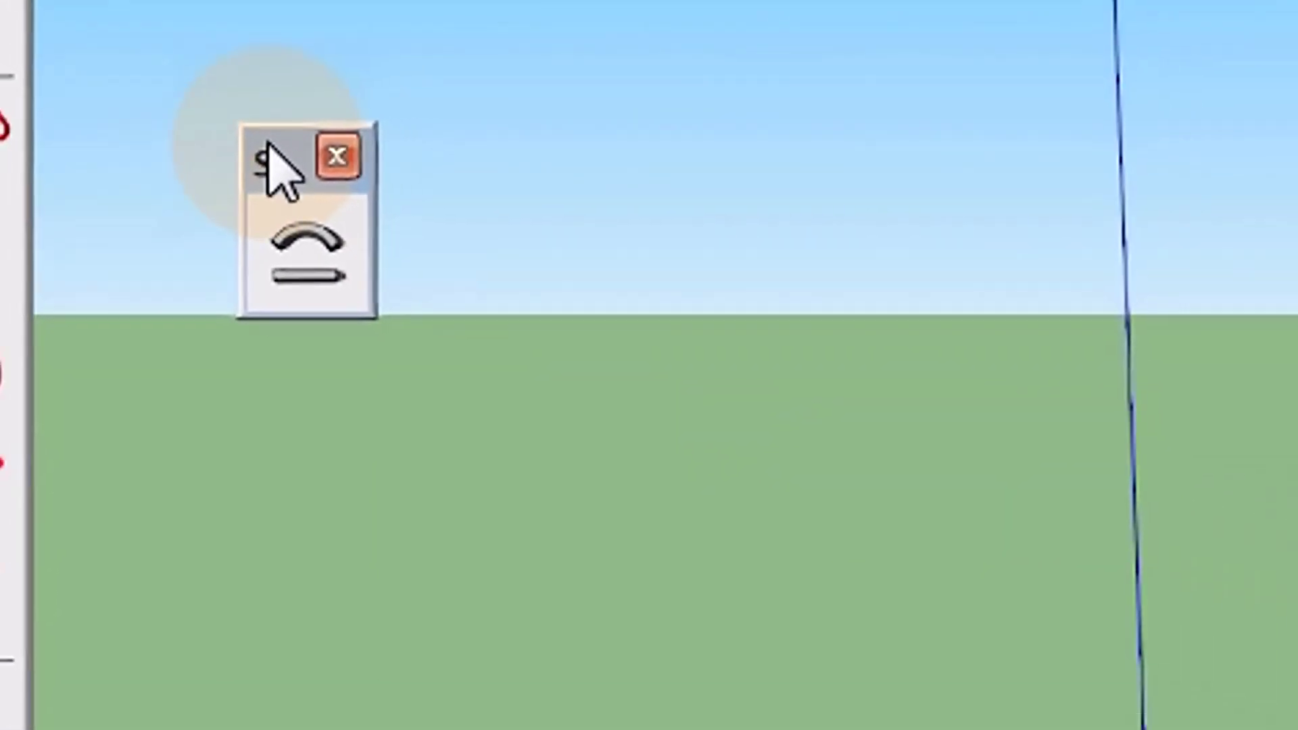
Step: Enable the Shape Bender toolbar from the toolbar list
right_click(37, 604)
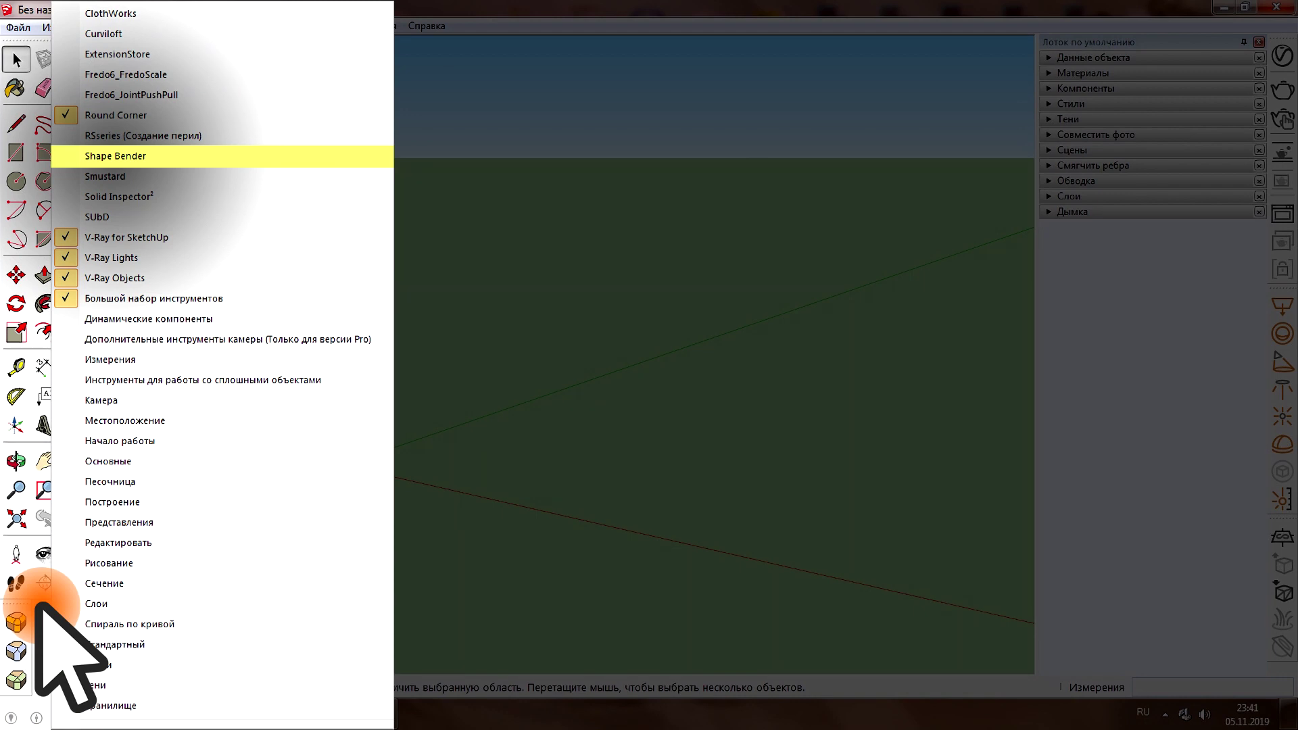
click(628, 461)
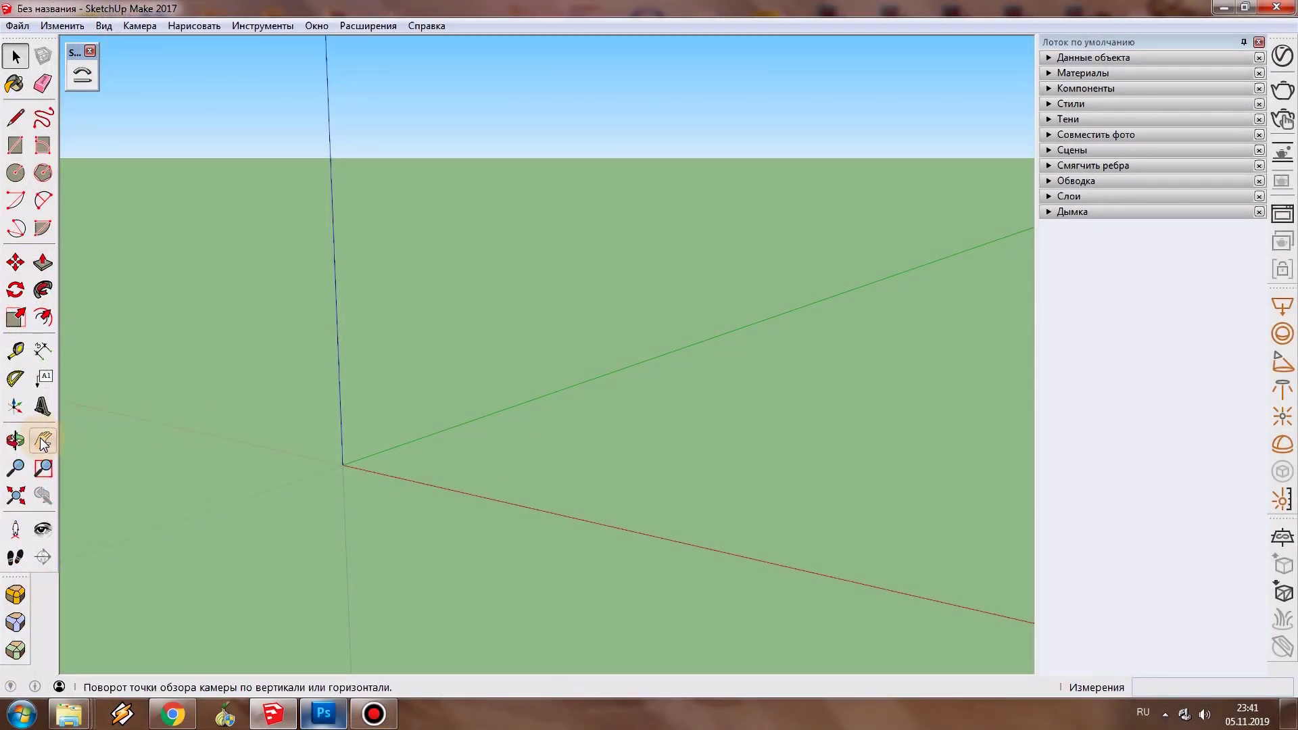
click(42, 405)
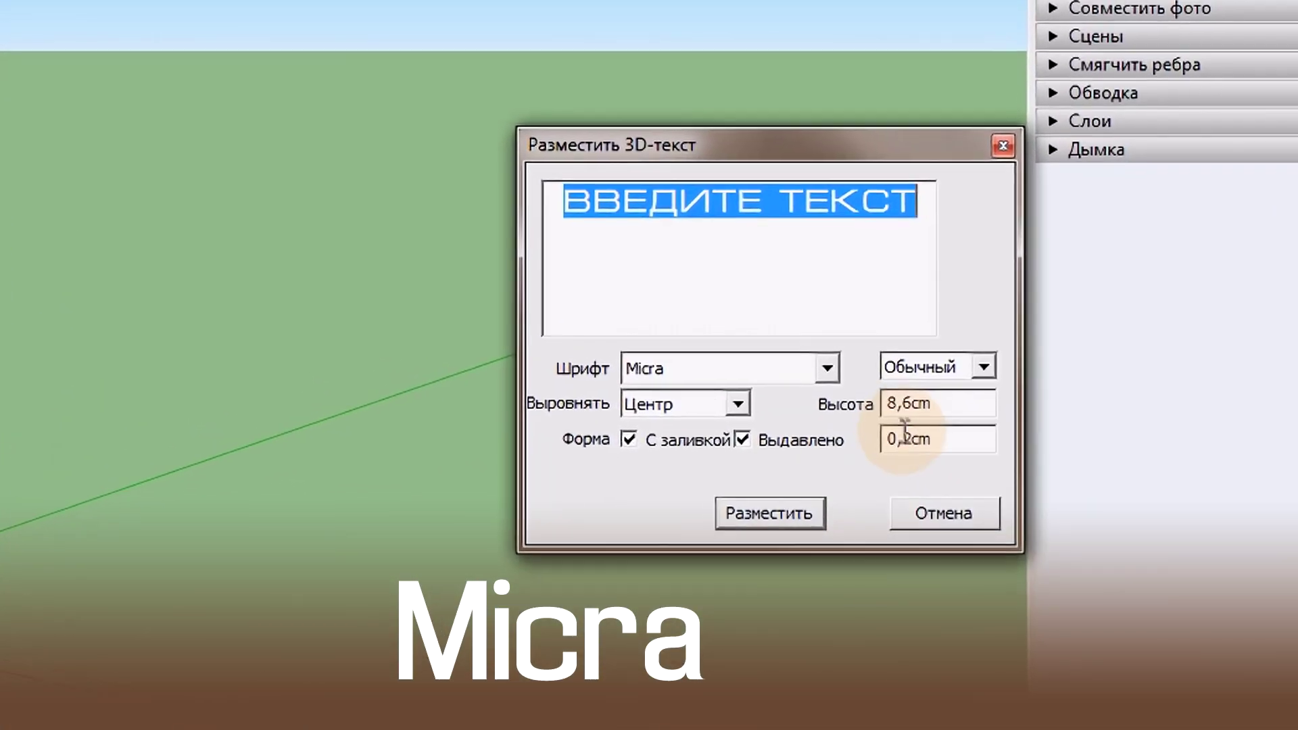
Step: Place Micra-font 3D text 'ТЕКСТ ПО КРУГУ * ТЕКСТ ПО КРУГУ' with 4cm extrusion
drag(946, 423, 885, 424)
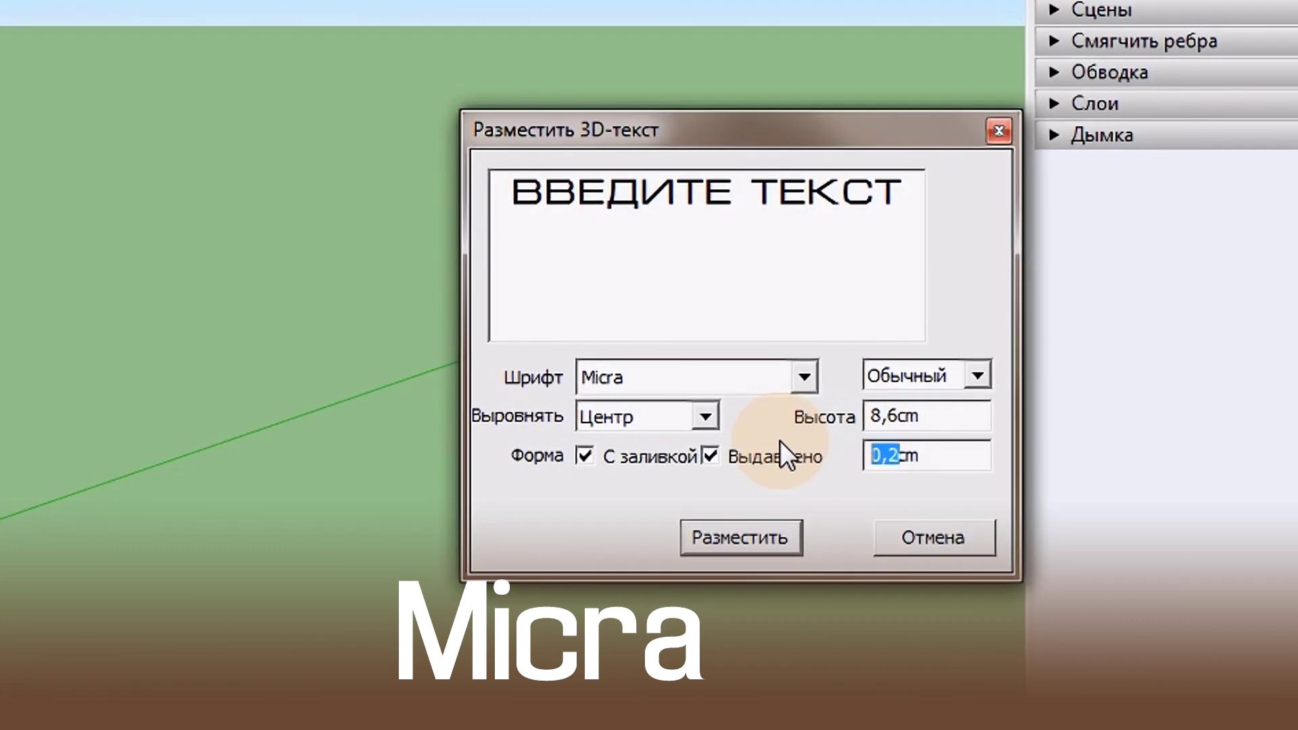
text(4cm)
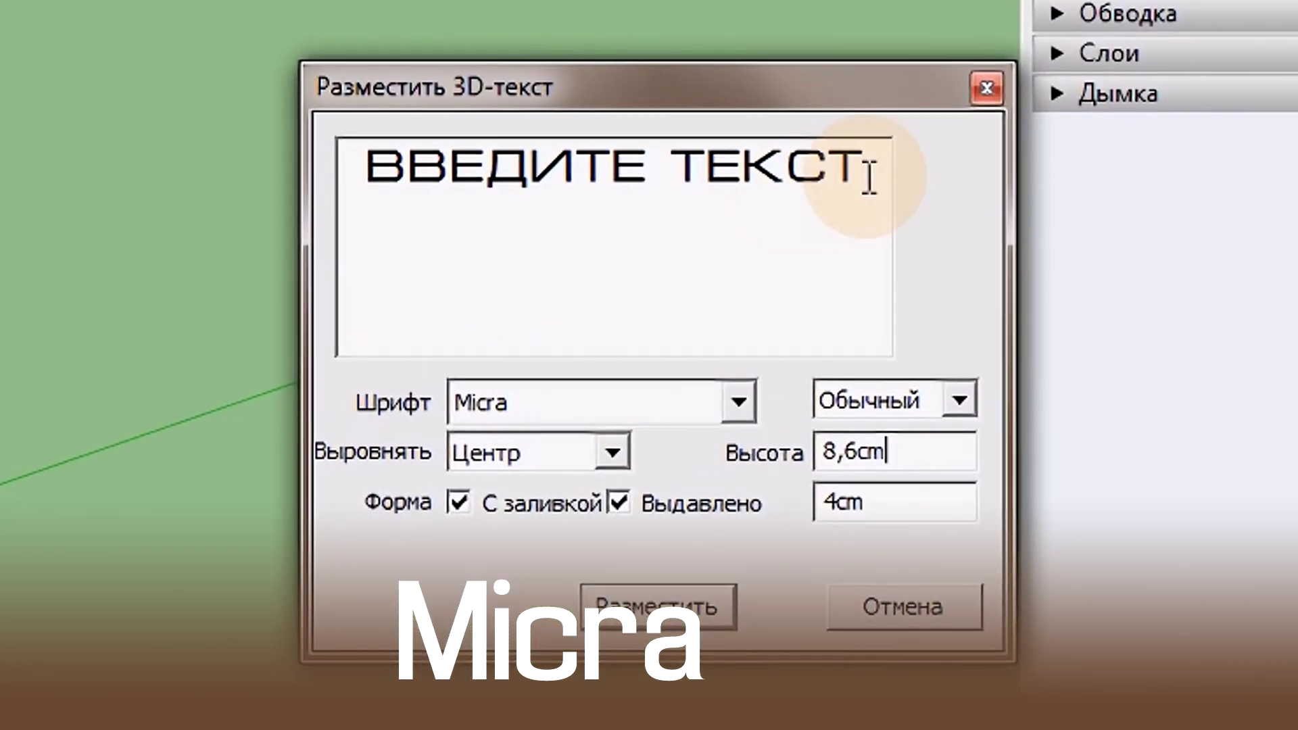
drag(882, 180, 194, 201)
text(ТЕКСТ ПО КРУГУ)
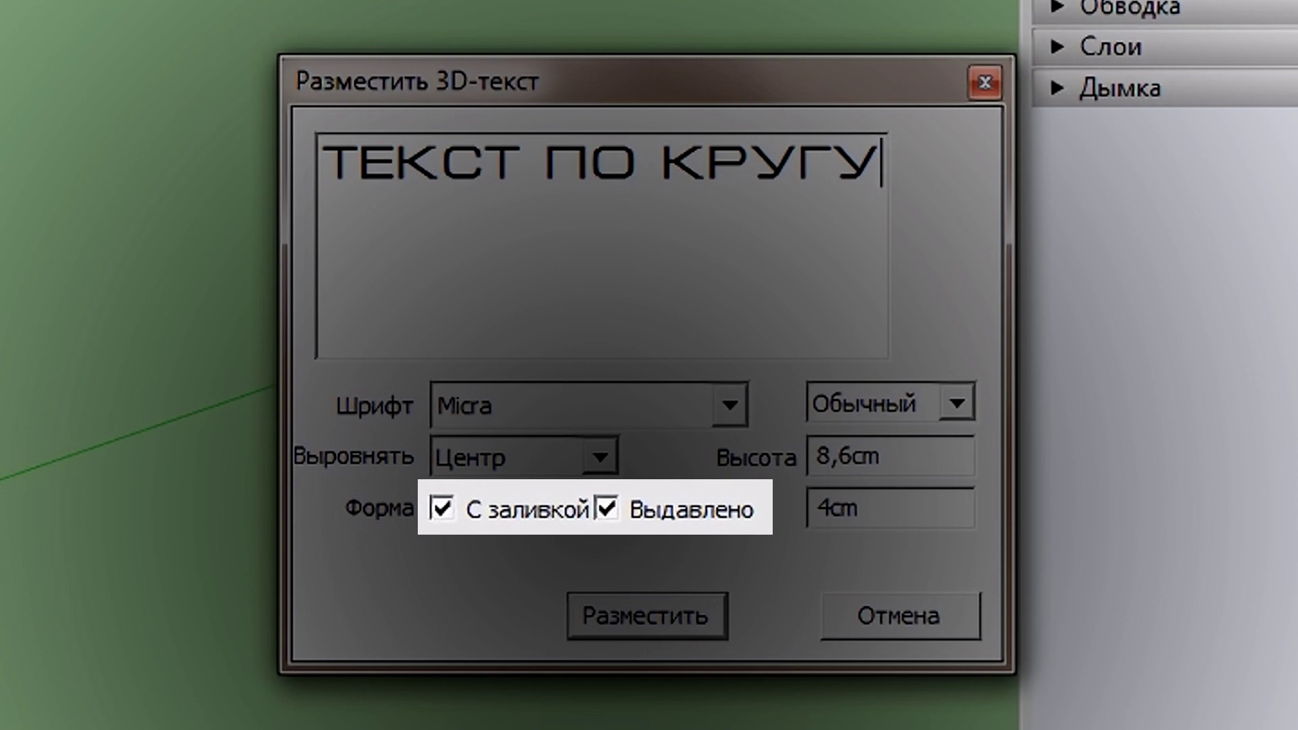
text( *)
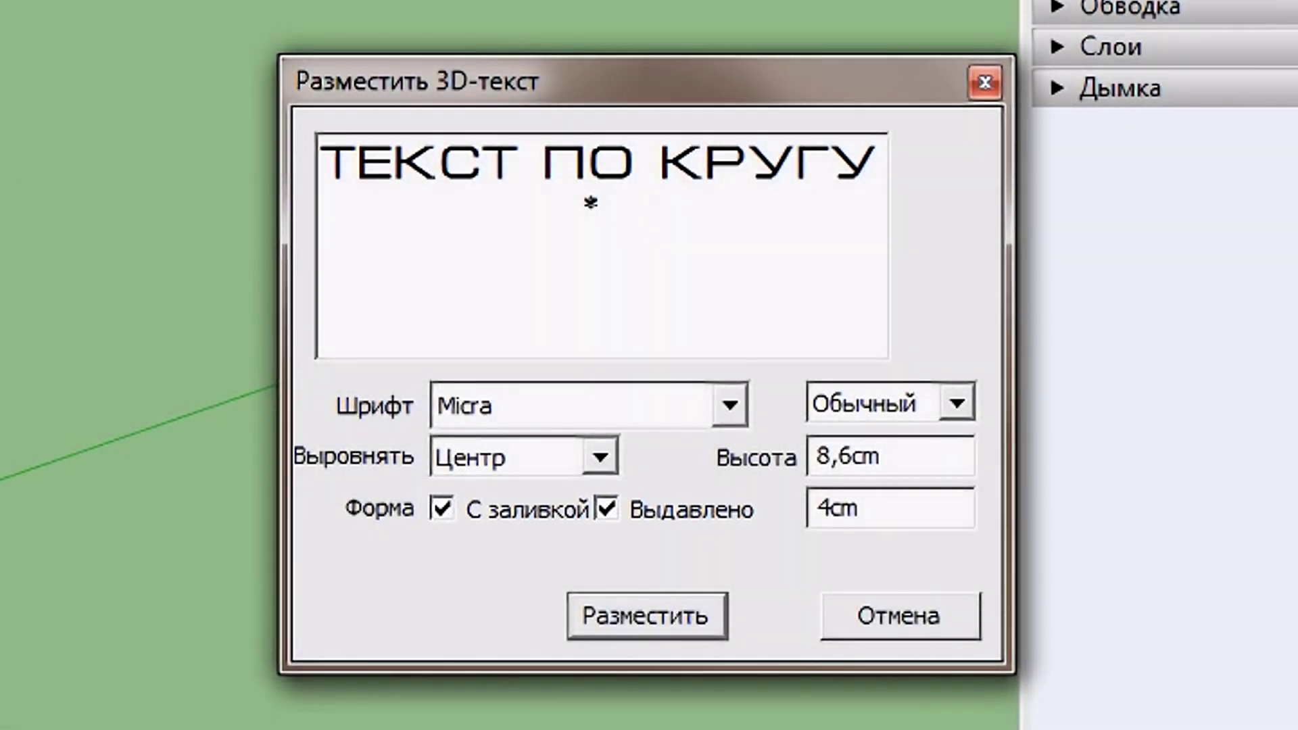
text( ТЕКСТ ПО КРУГУ)
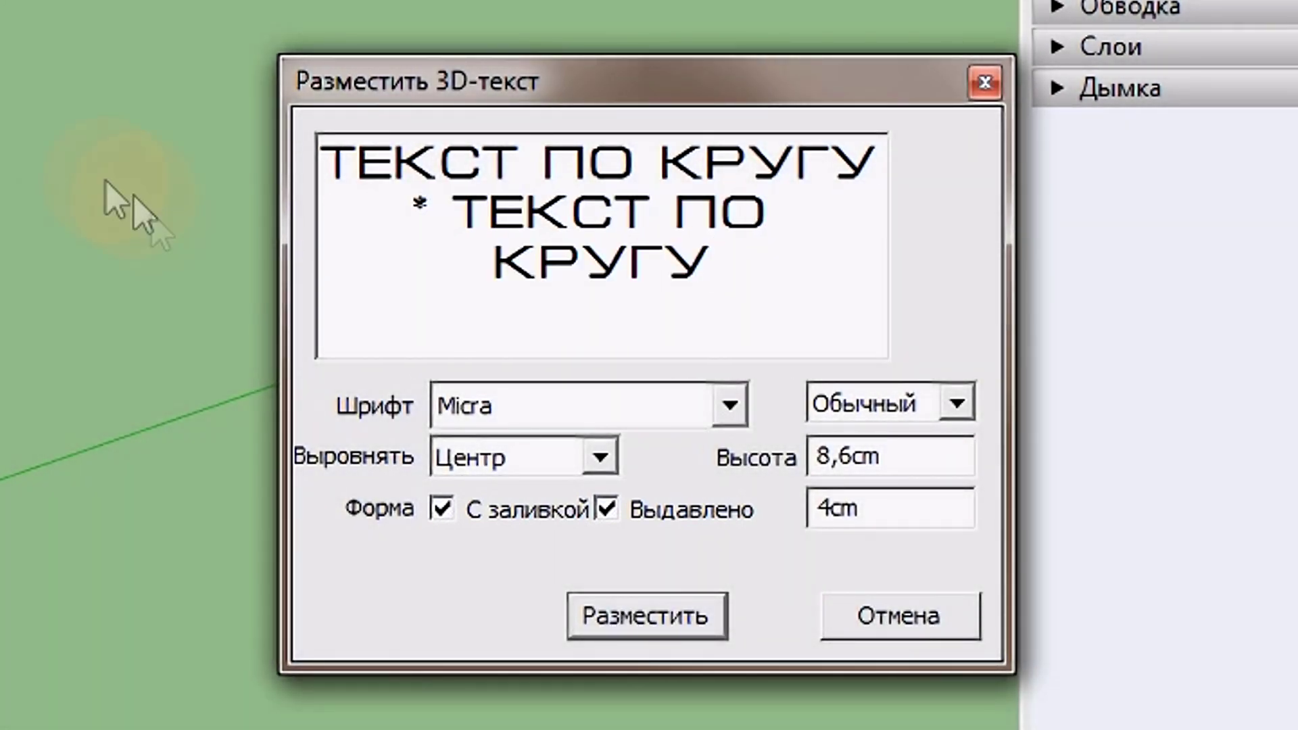
click(634, 618)
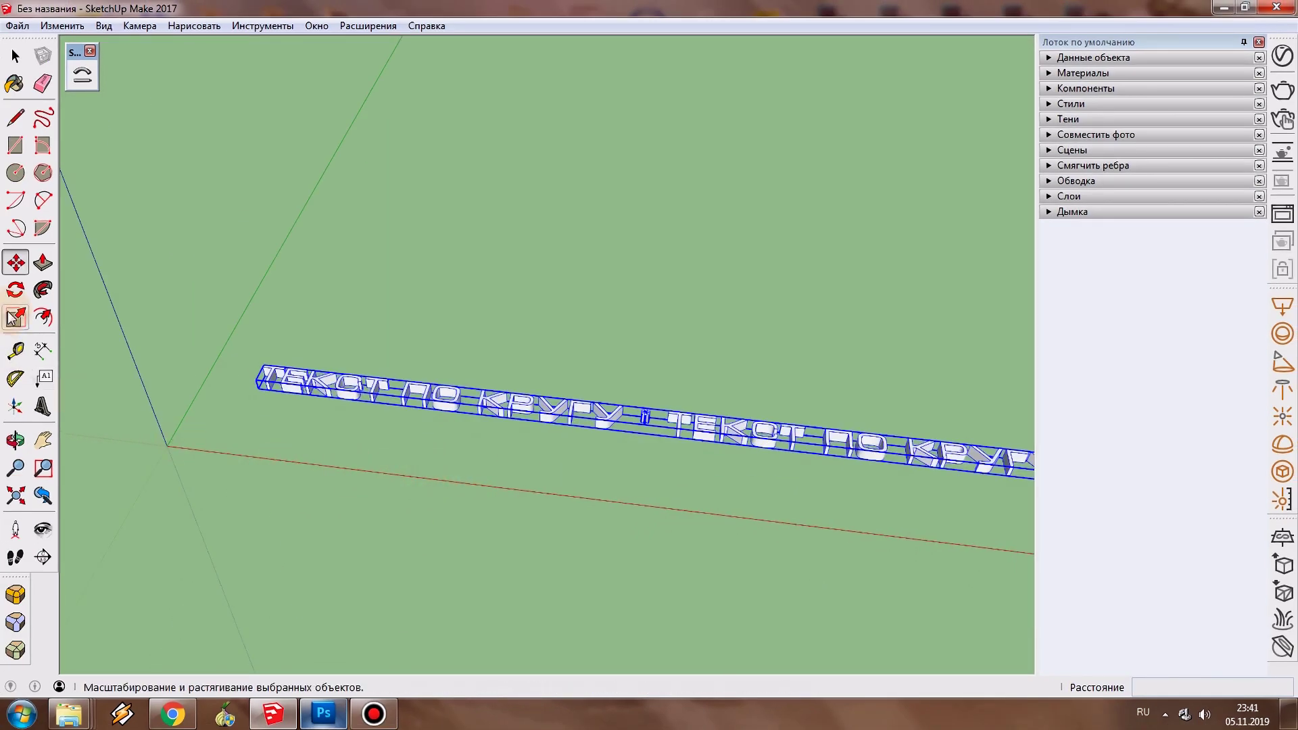
Step: Drop the text beside the origin along the red axis and try the Scale tool
click(273, 434)
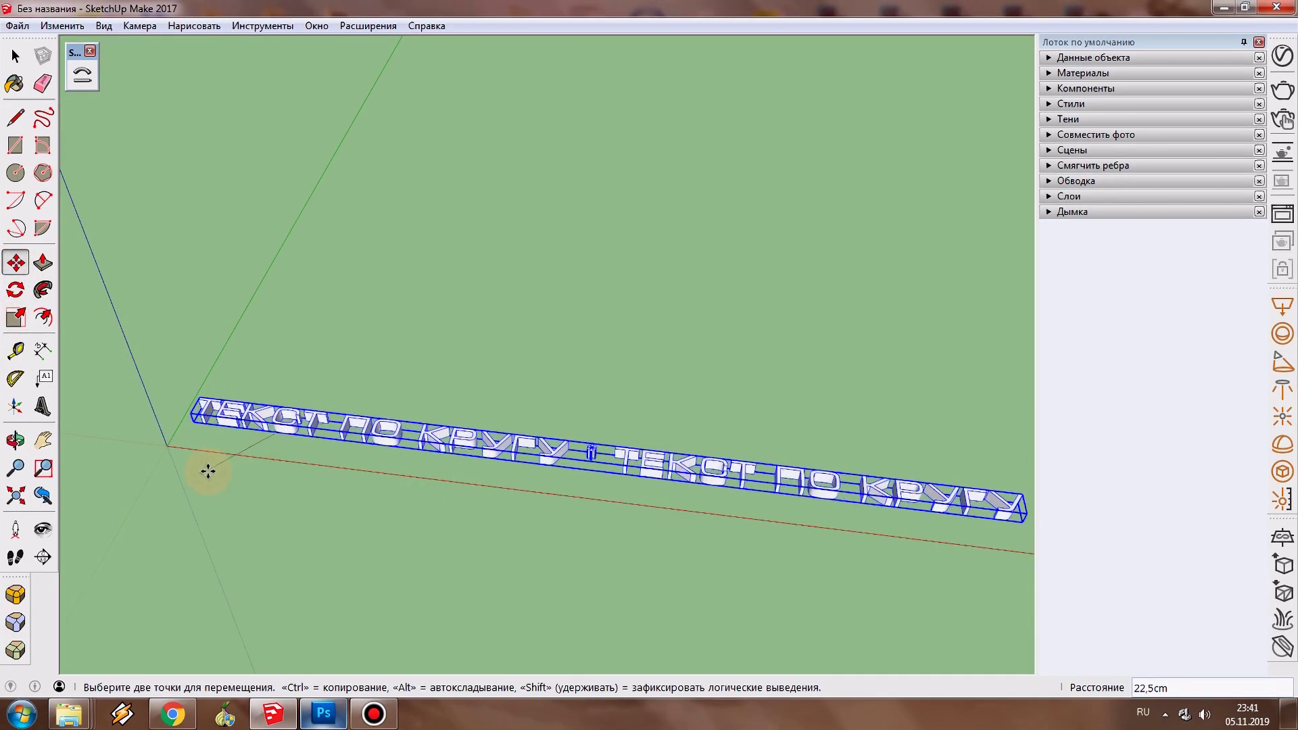
scroll(660, 464, up, 2)
scroll(531, 454, up, 2)
scroll(531, 454, up, 3)
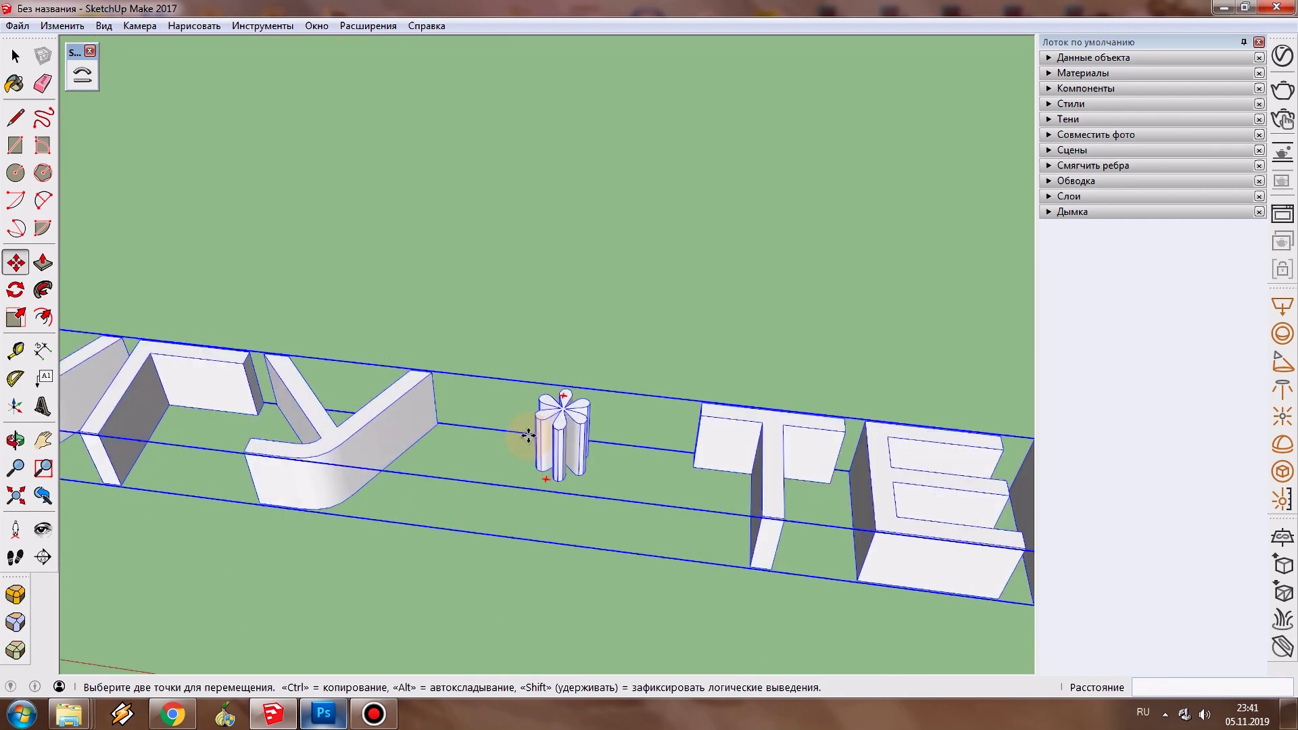
click(15, 317)
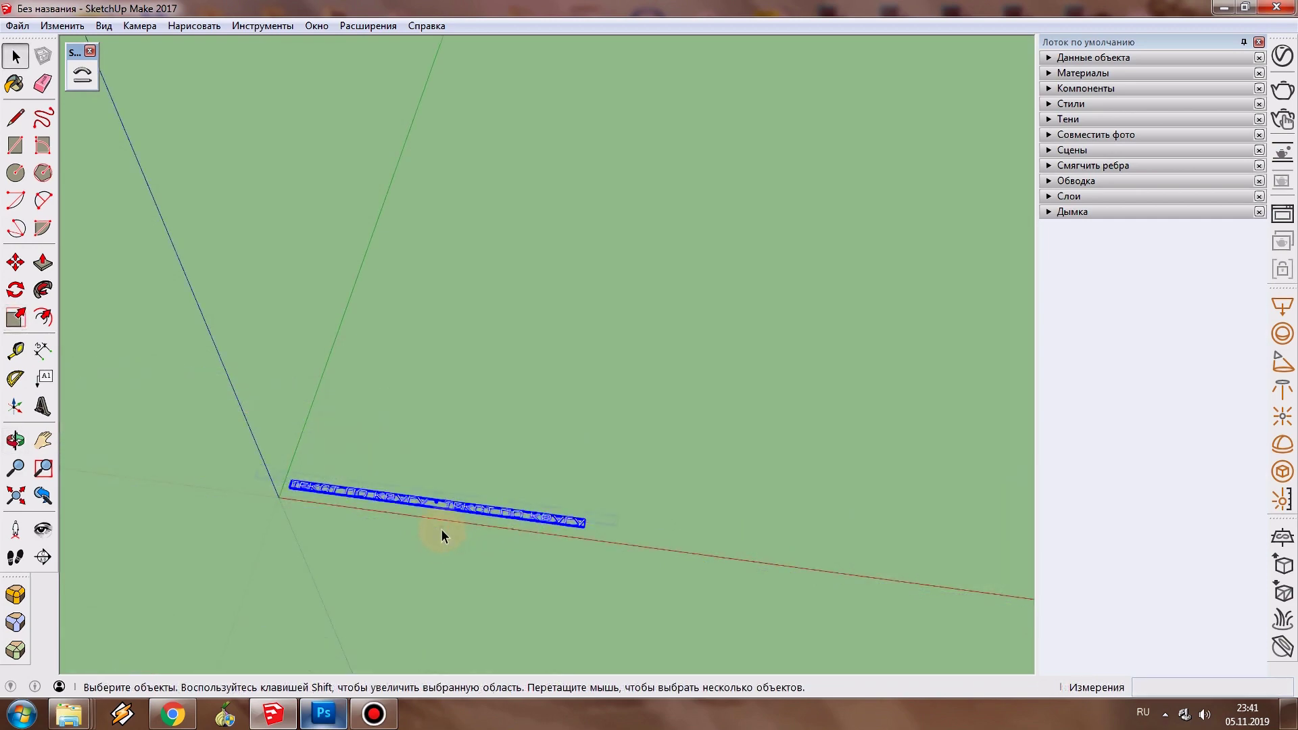
scroll(440, 527, up, 2)
scroll(443, 507, up, 2)
scroll(463, 496, up, 3)
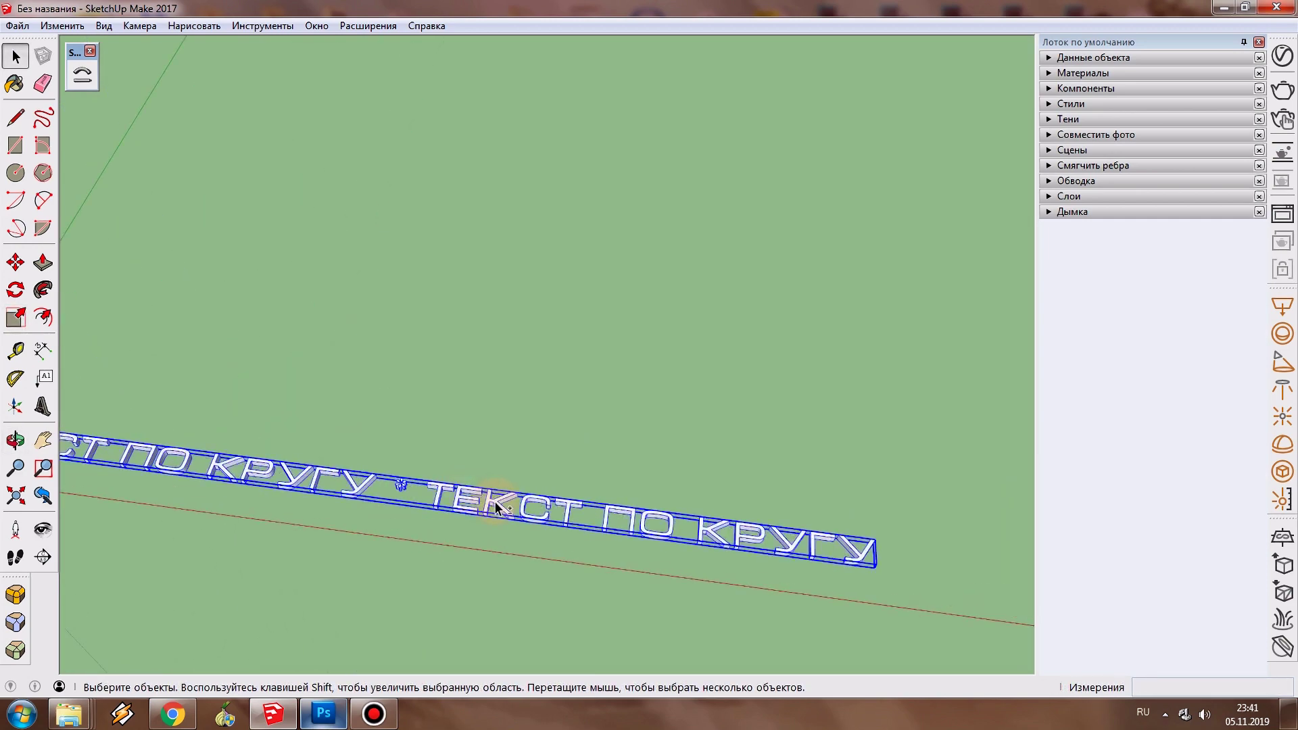
Step: Deselect the text and orbit the view to inspect it near the origin
click(495, 505)
middle_drag(506, 500, 542, 587)
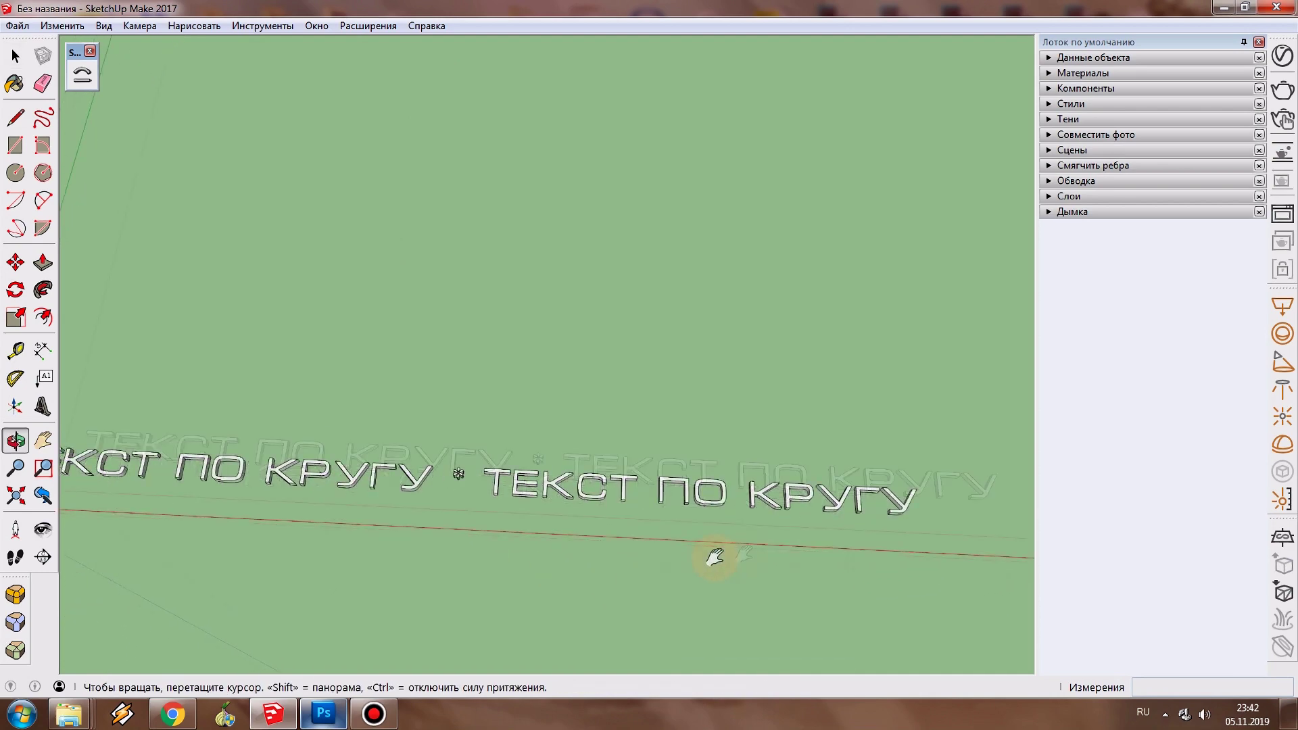
middle_drag(542, 587, 508, 502)
scroll(511, 503, down, 2)
middle_drag(618, 511, 548, 529)
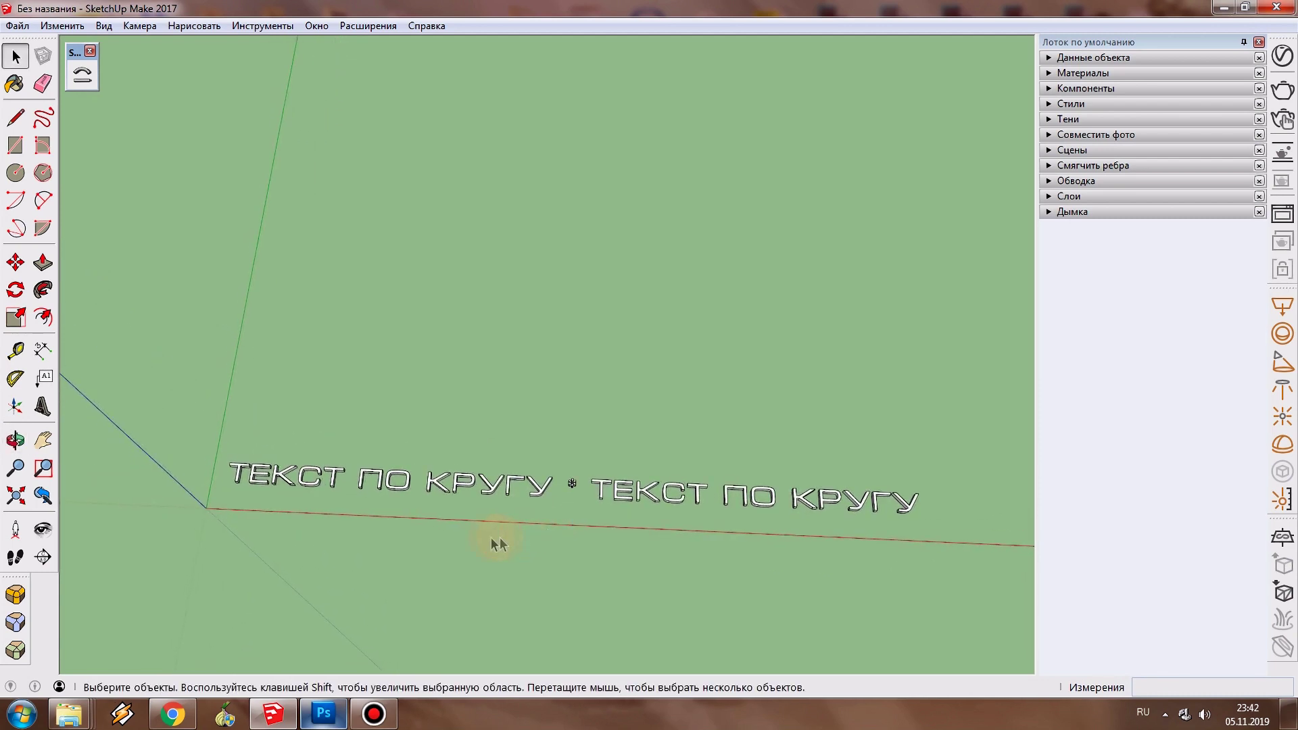
middle_drag(484, 537, 513, 520)
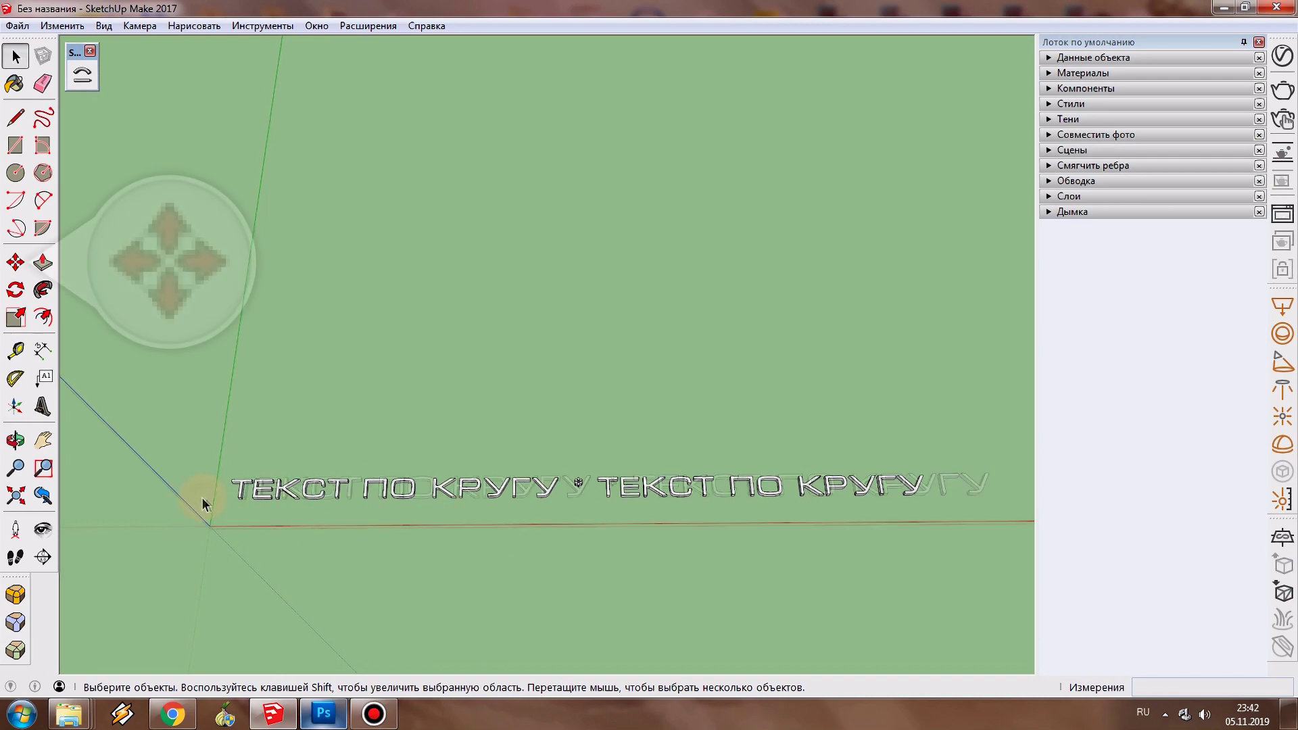
scroll(203, 492, up, 2)
scroll(304, 508, up, 2)
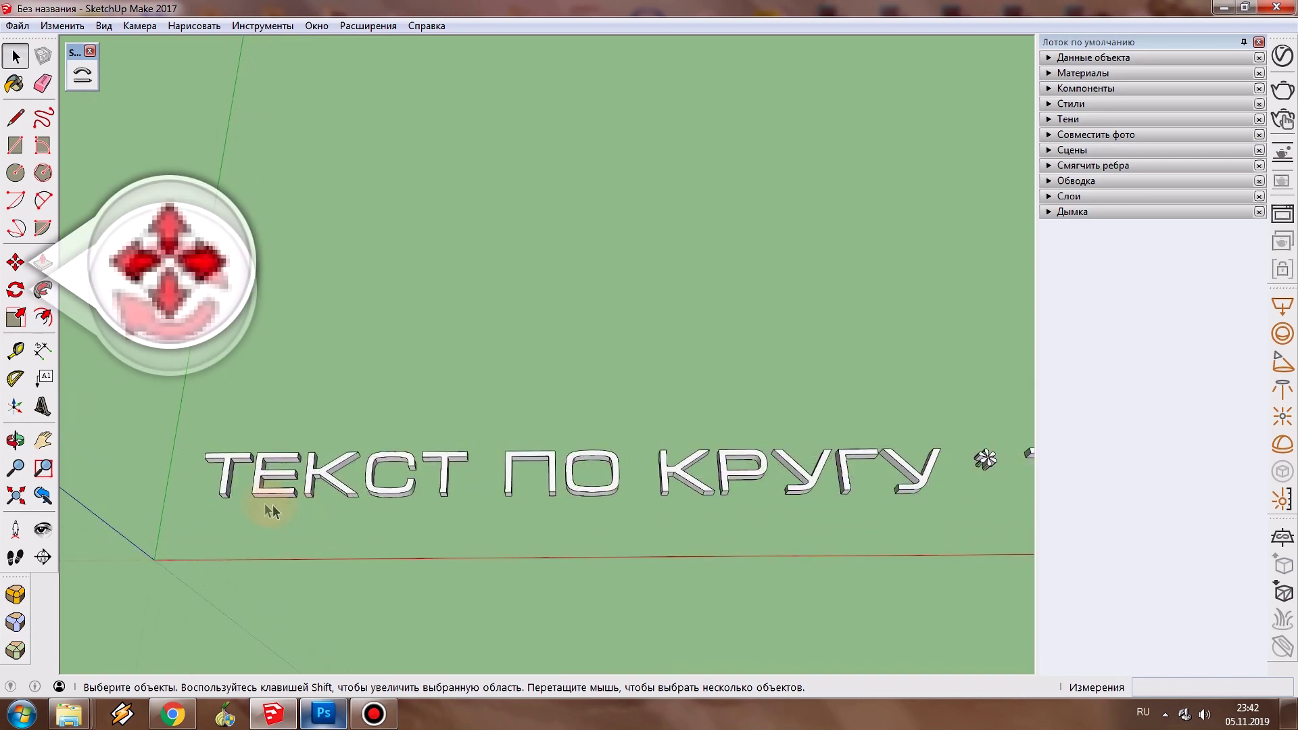
click(15, 120)
middle_drag(202, 529, 722, 538)
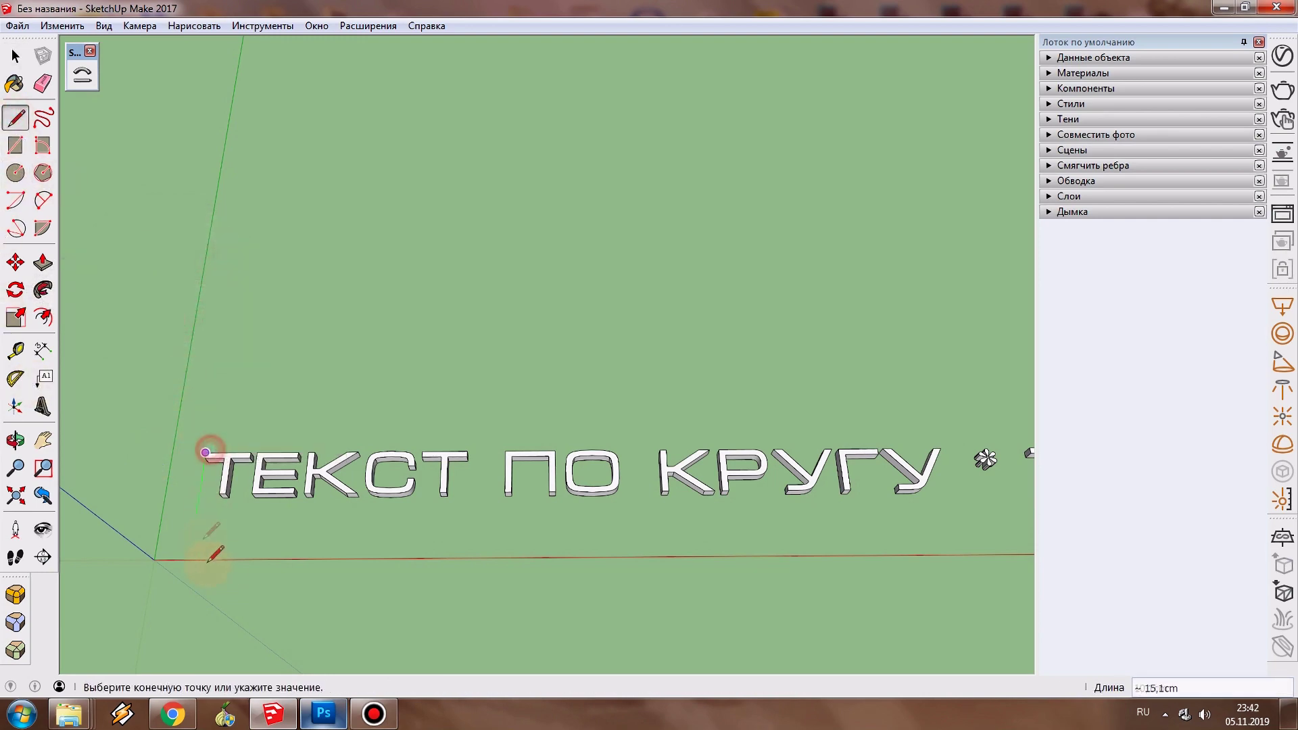
scroll(743, 500, up, 2)
scroll(717, 467, up, 2)
scroll(760, 484, up, 2)
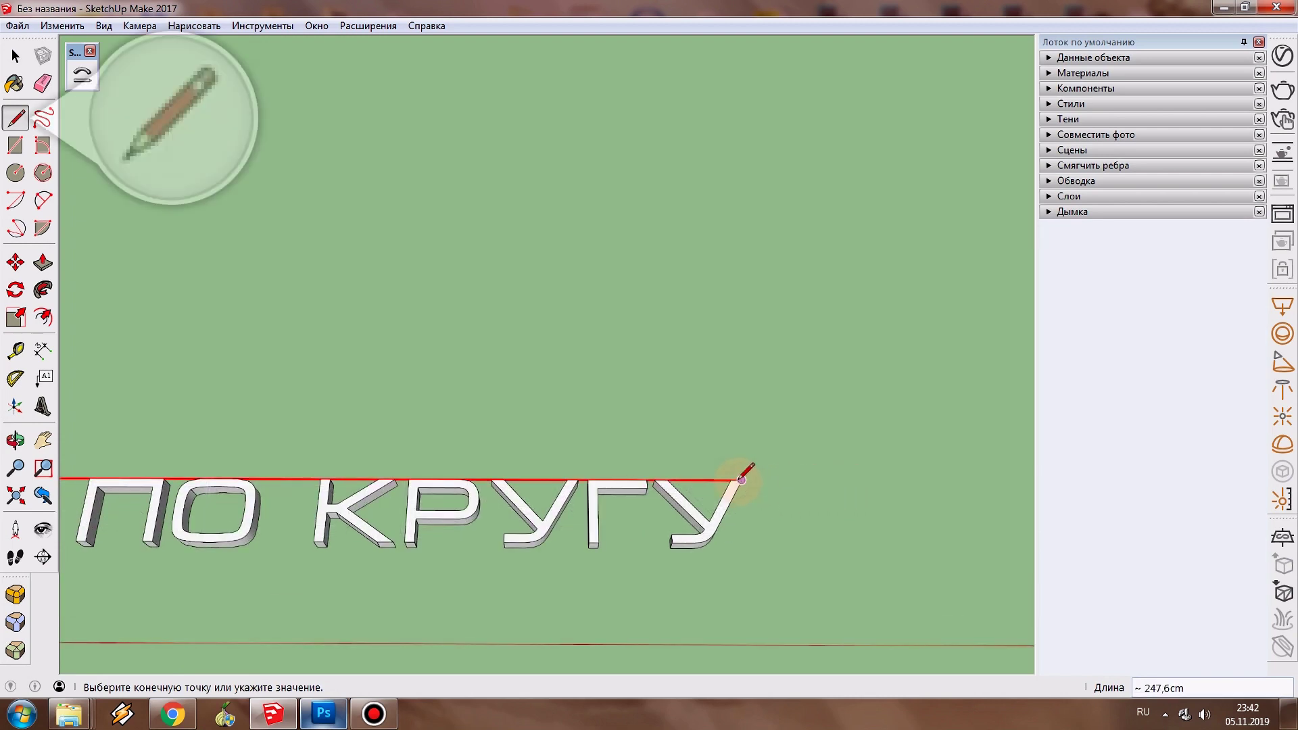
key(space)
middle_drag(653, 478, 684, 539)
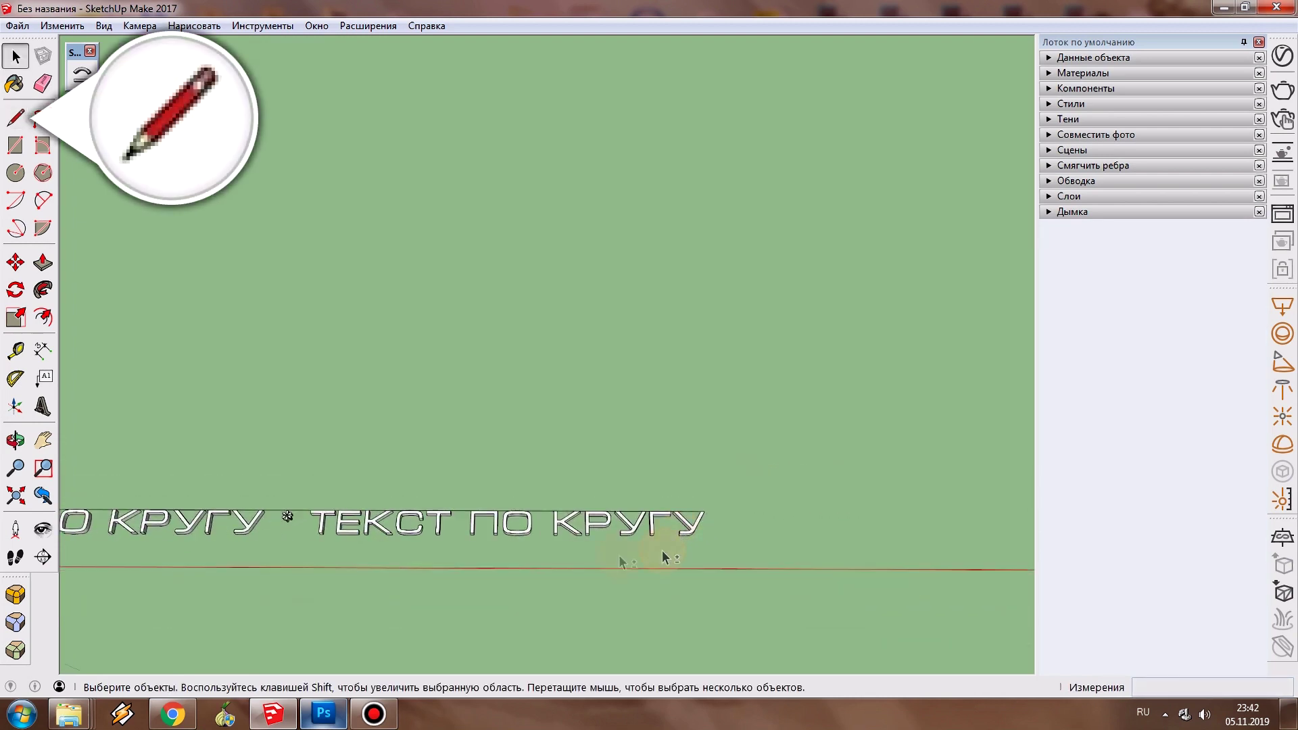
middle_drag(469, 539, 702, 536)
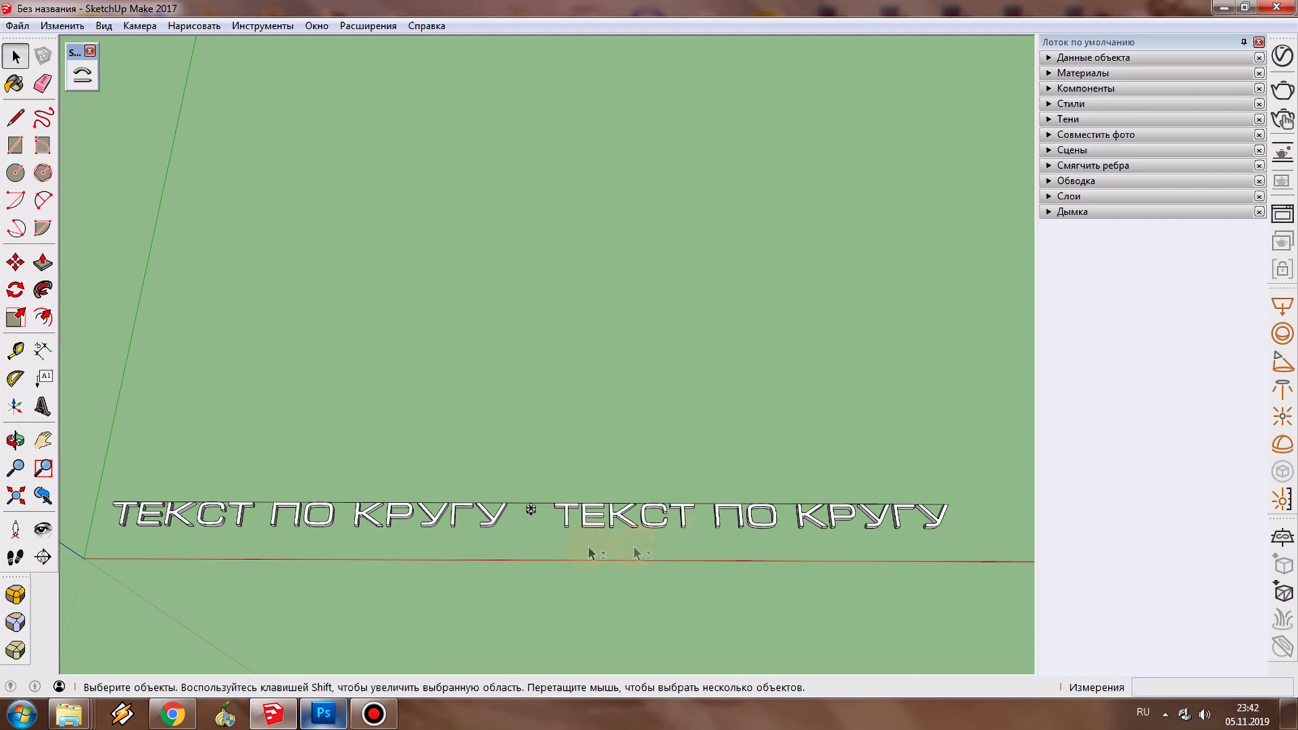
middle_drag(484, 547, 523, 542)
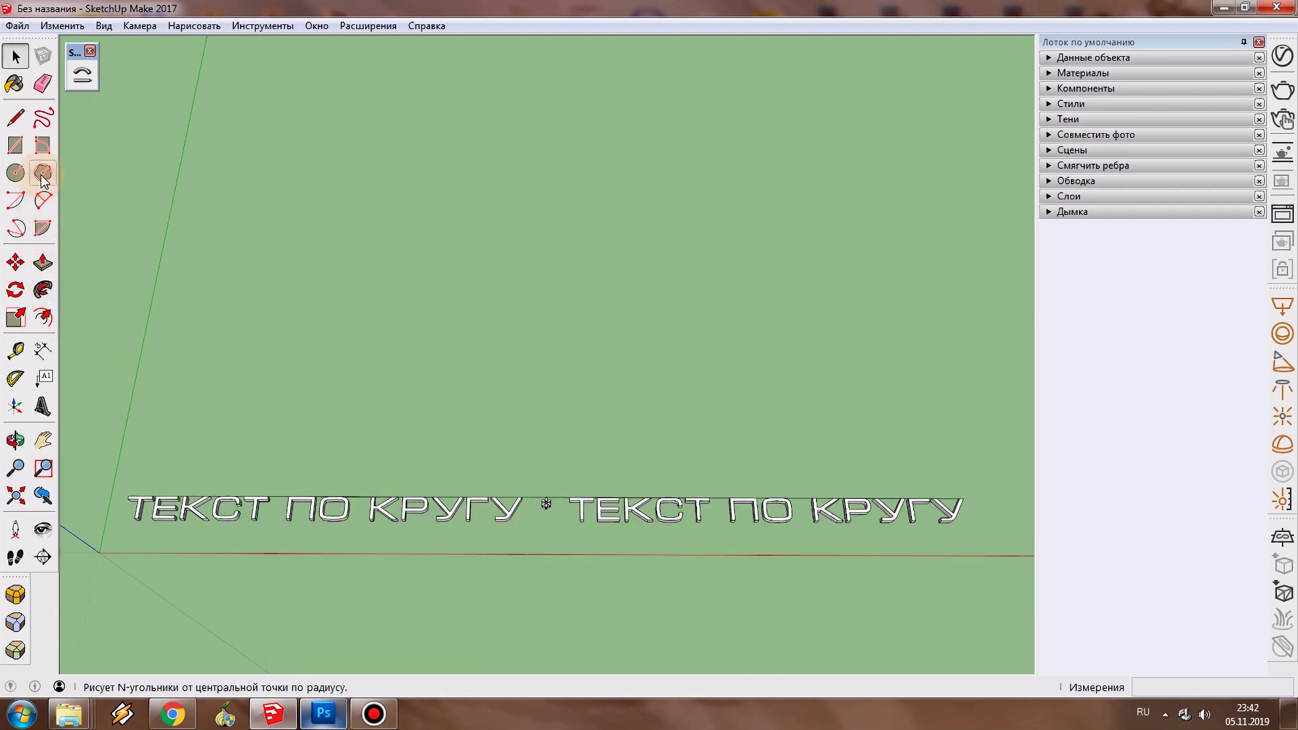
Step: Select the line along the text and show its properties in Entity Info
click(17, 176)
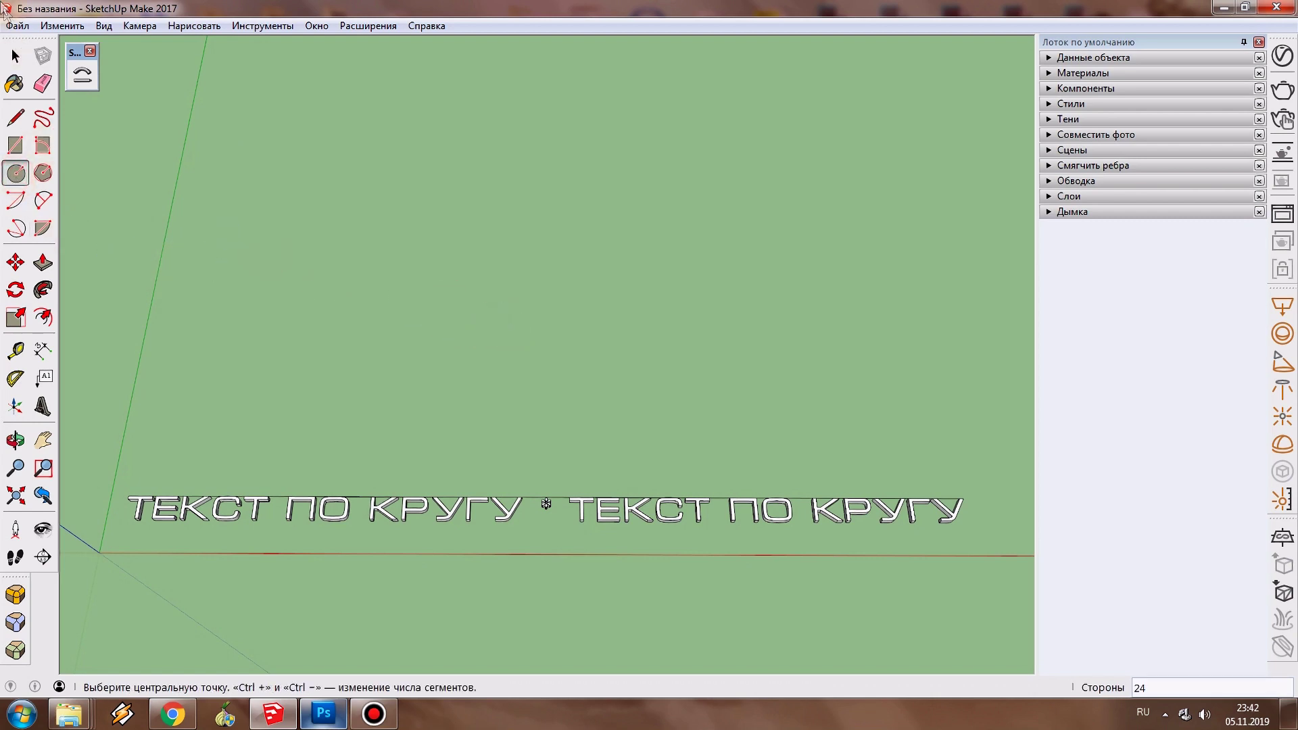
click(16, 56)
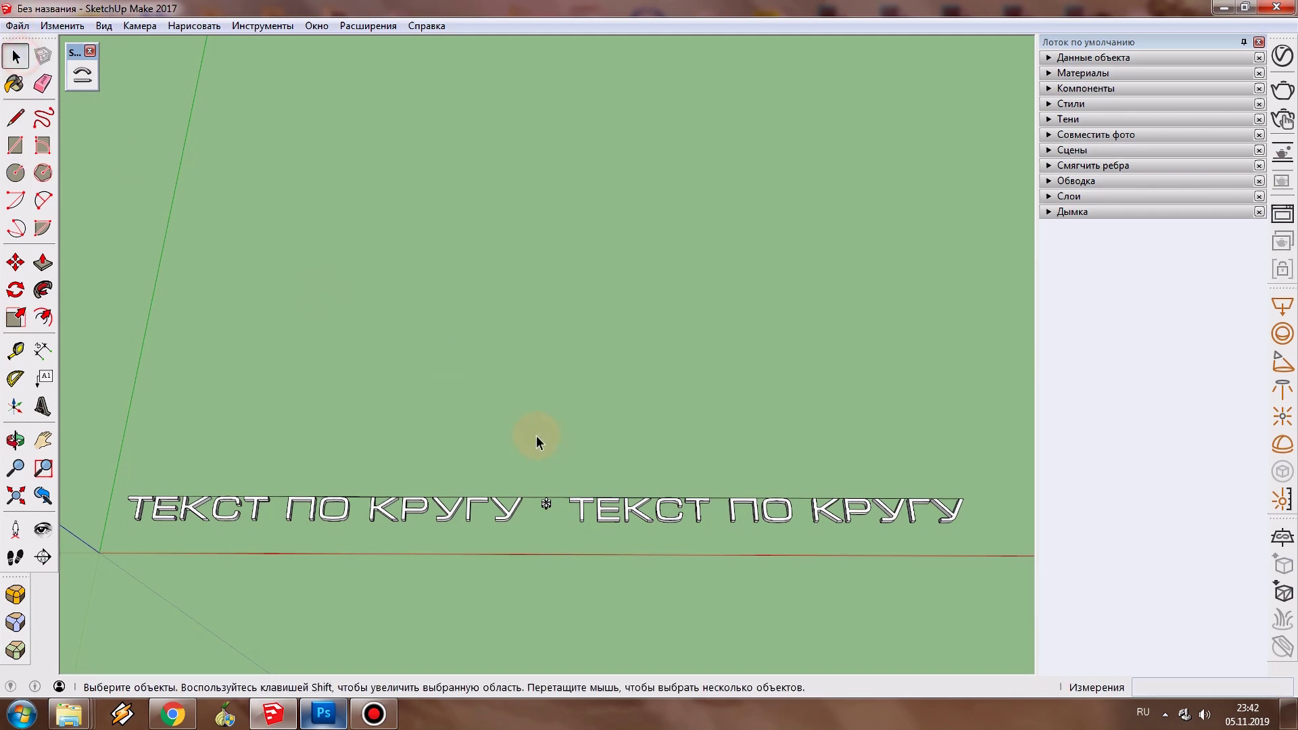
click(559, 499)
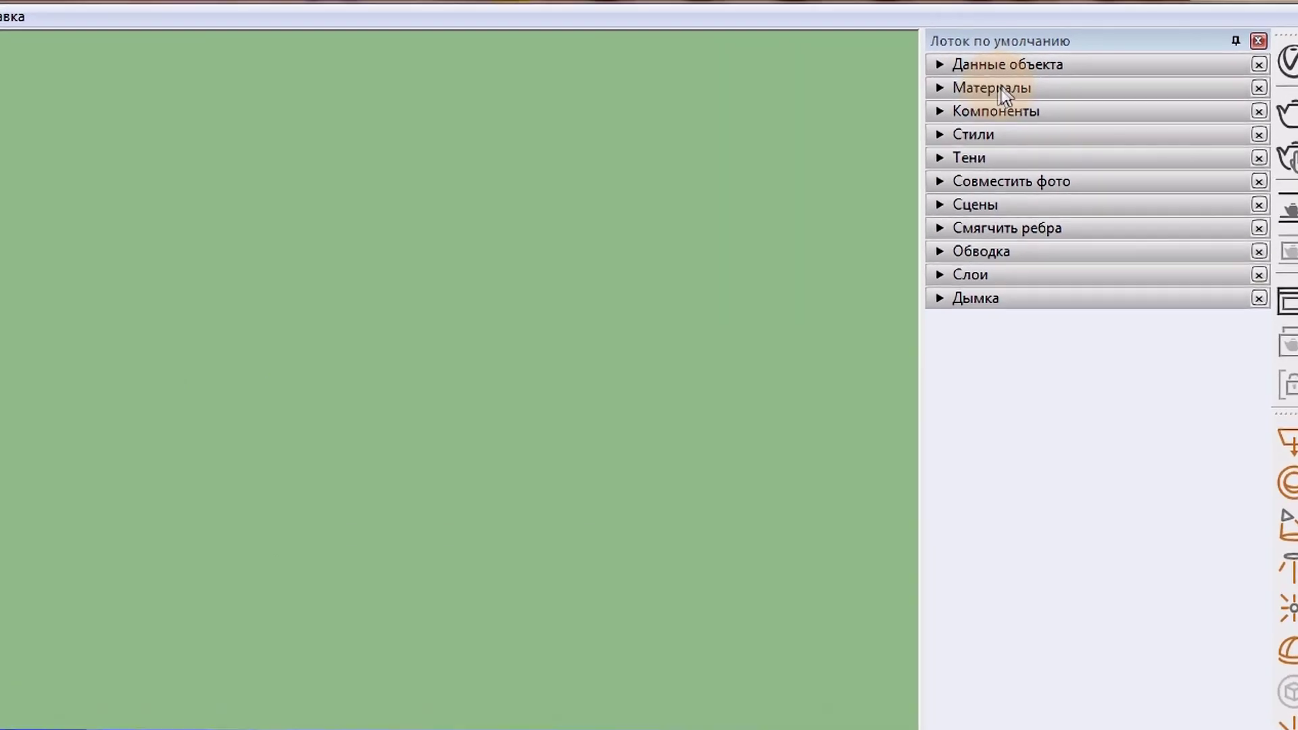
click(912, 73)
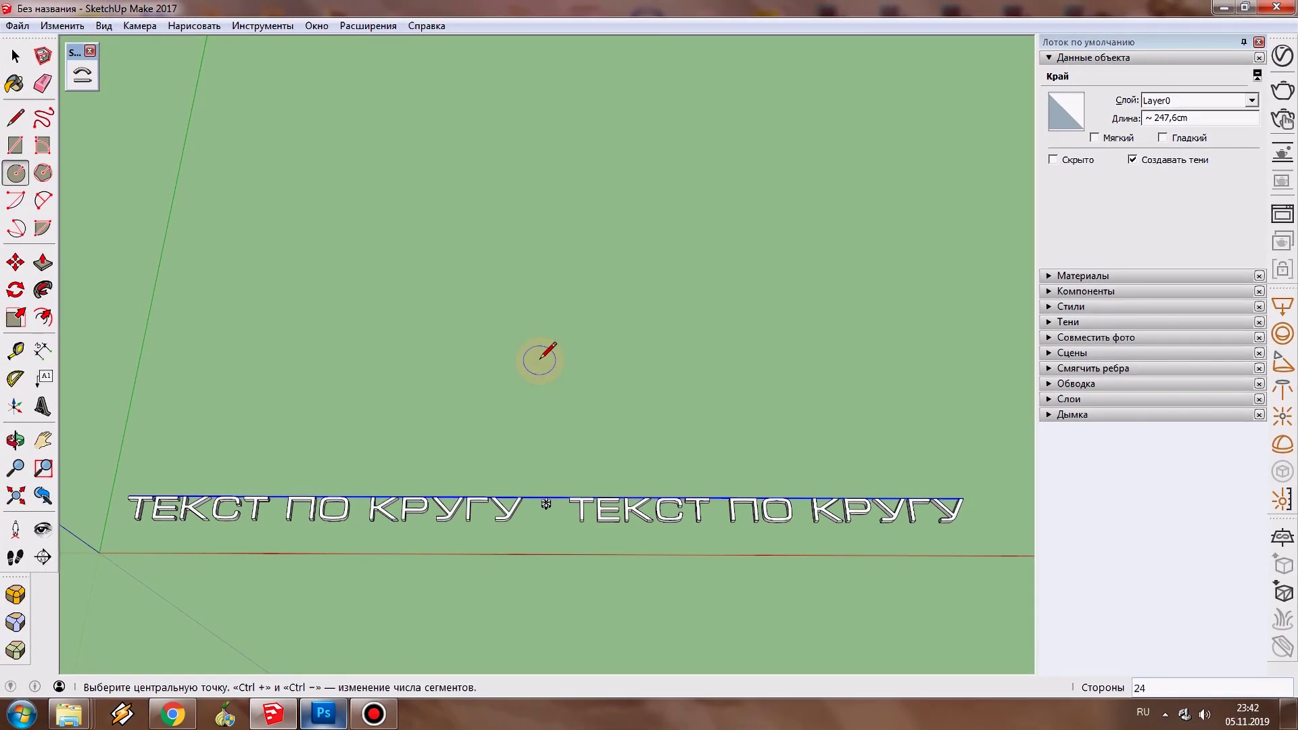
Step: Draw a 41,2cm-radius circle above the text and select it
click(540, 360)
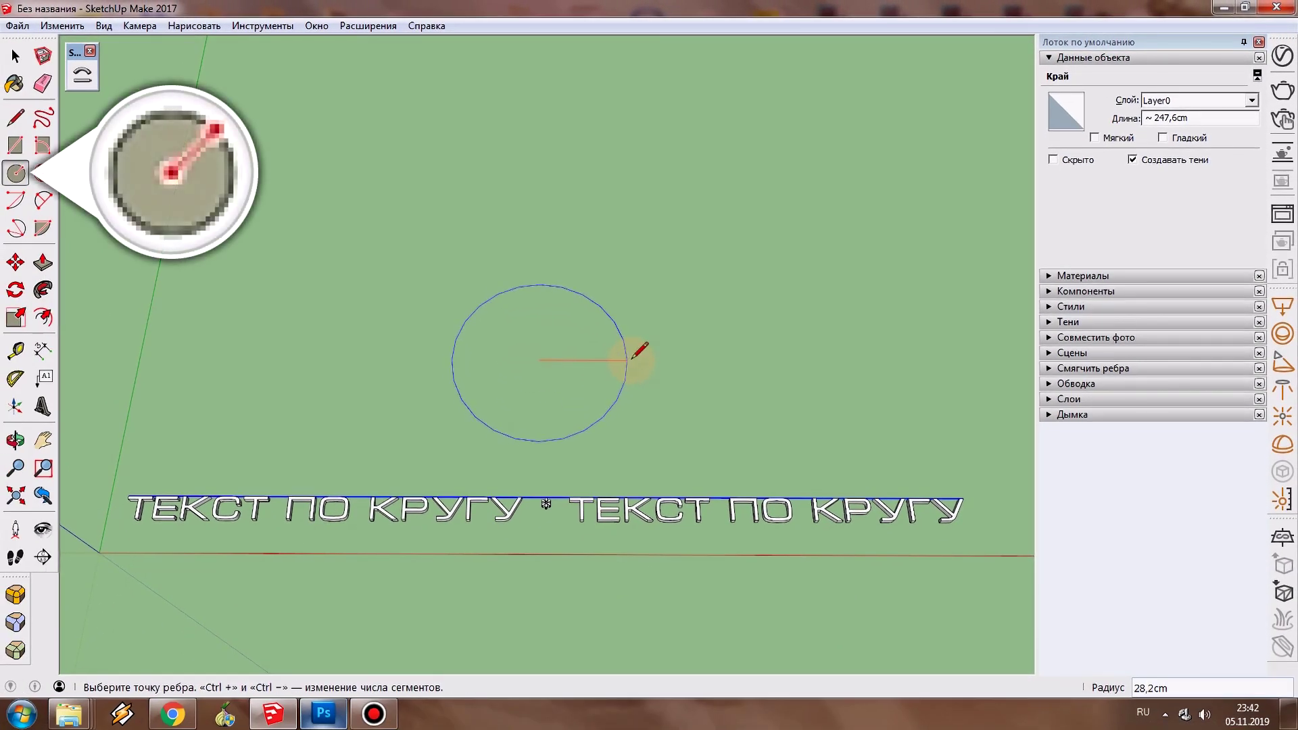
click(668, 352)
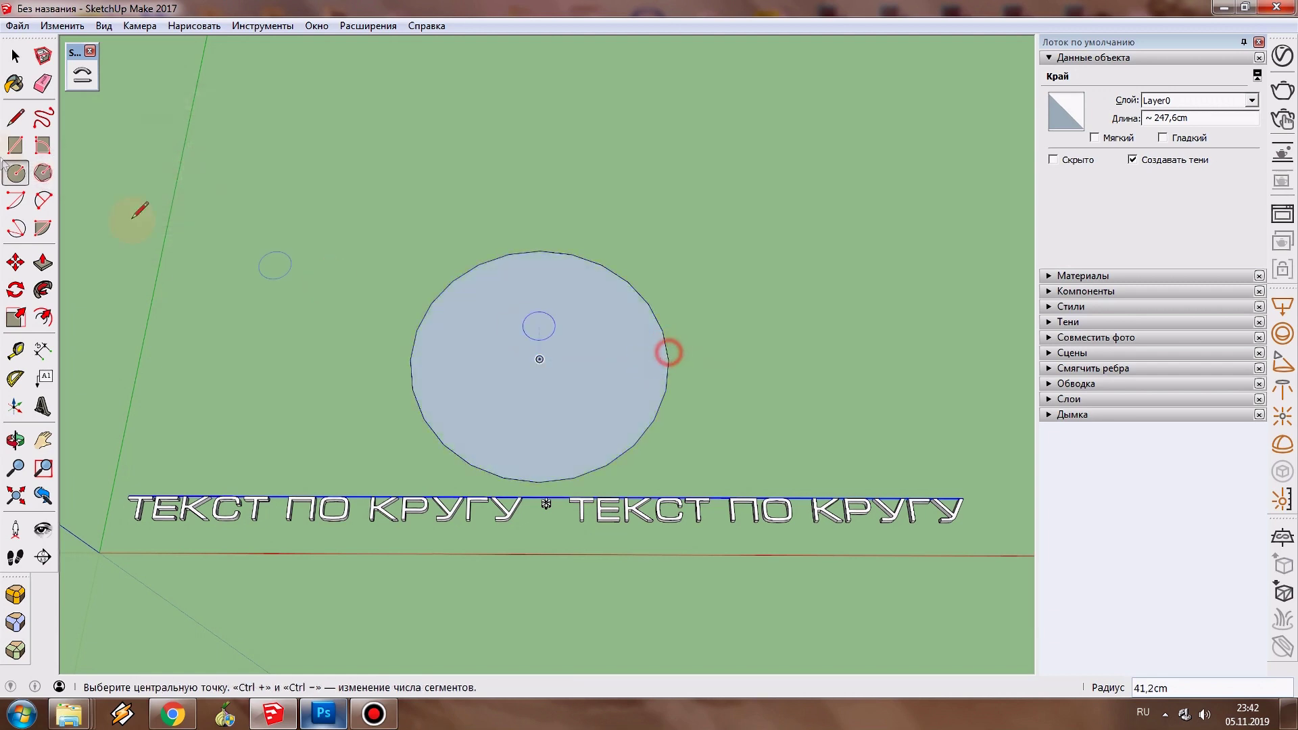
click(14, 55)
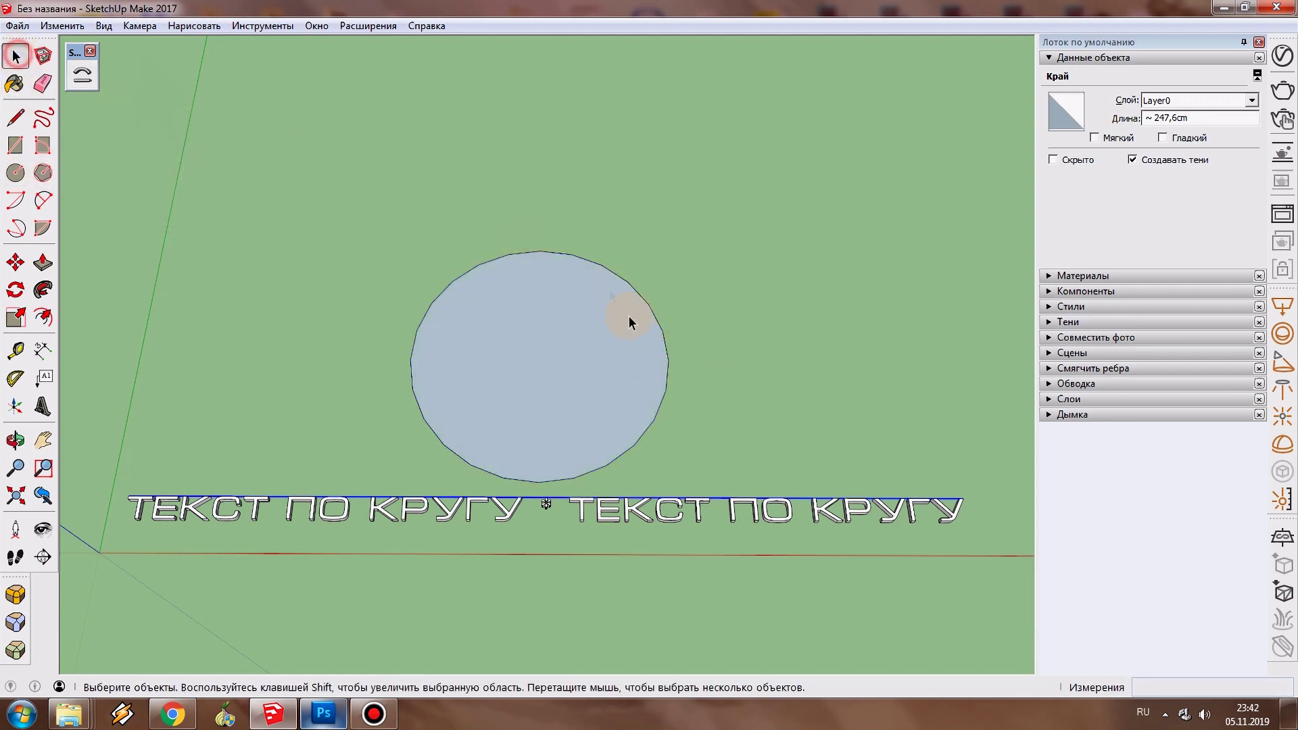
click(661, 327)
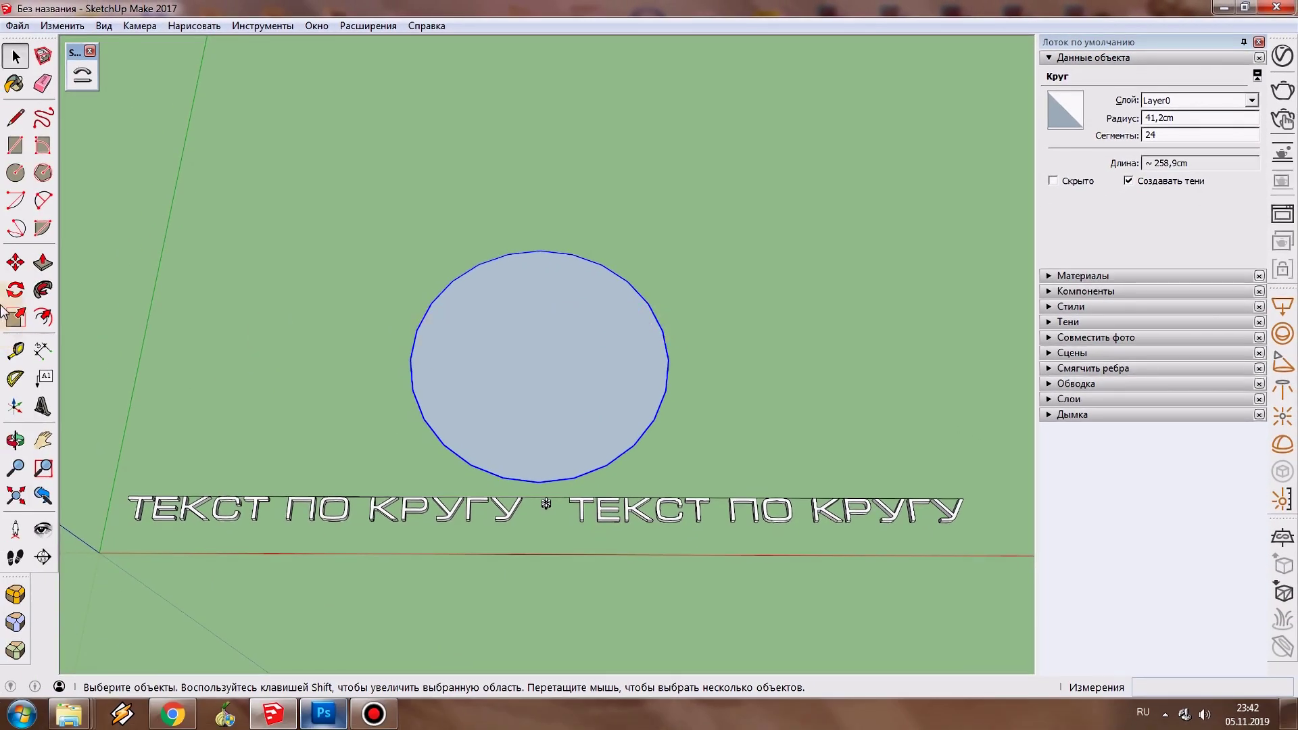
Step: Scale the circle down to about 32,8cm radius and move it over the text's centre
click(15, 316)
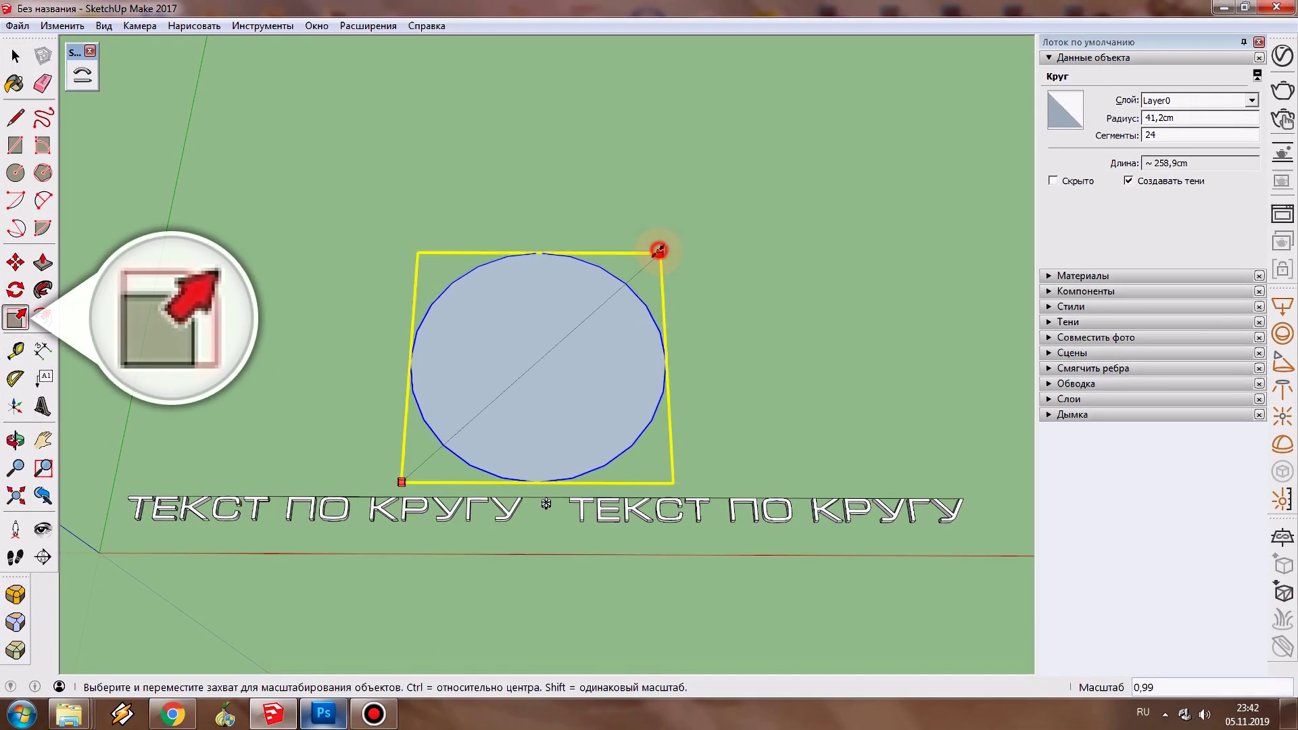
drag(659, 250, 613, 294)
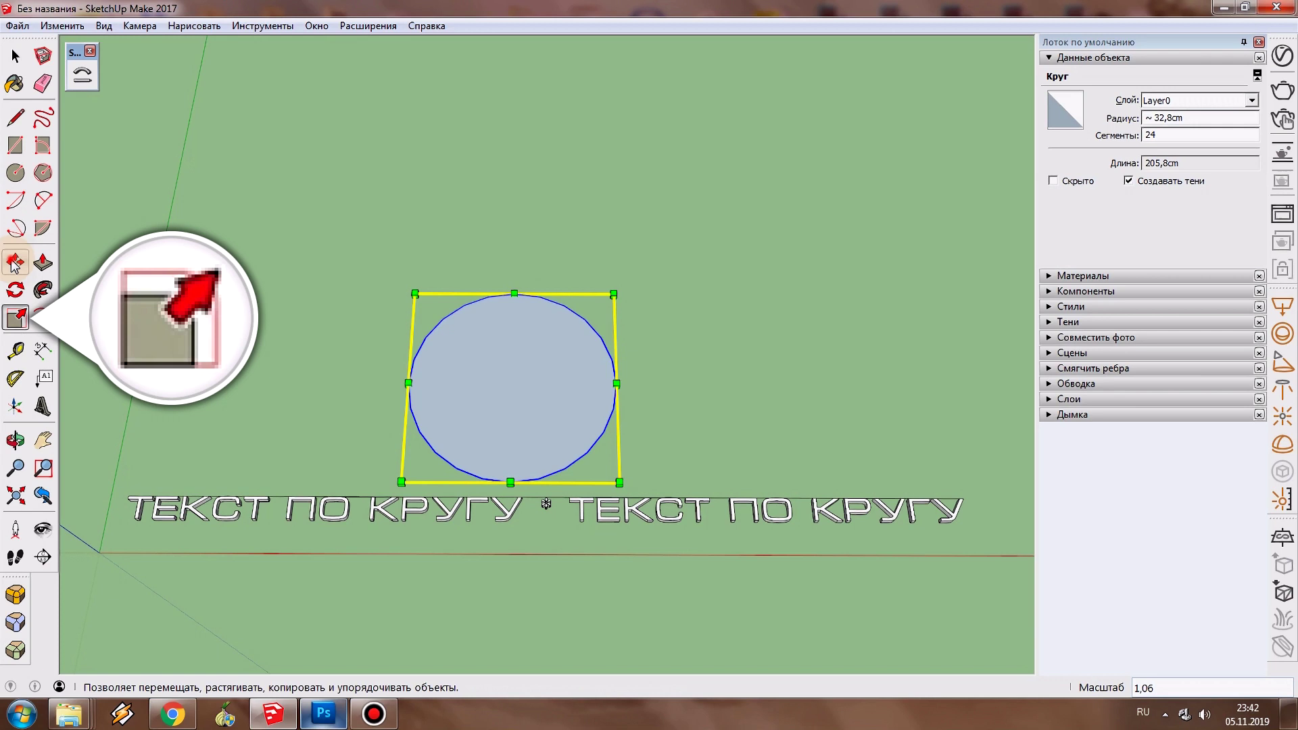
click(14, 263)
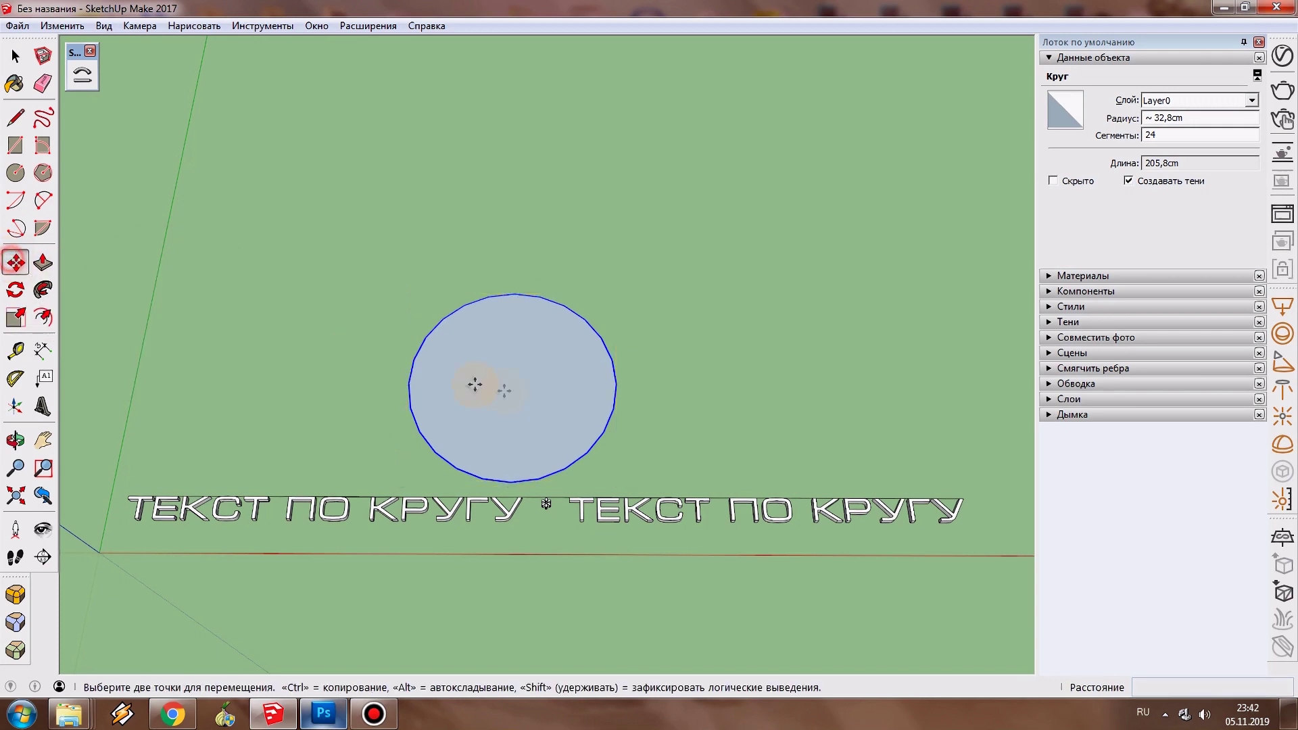
click(450, 383)
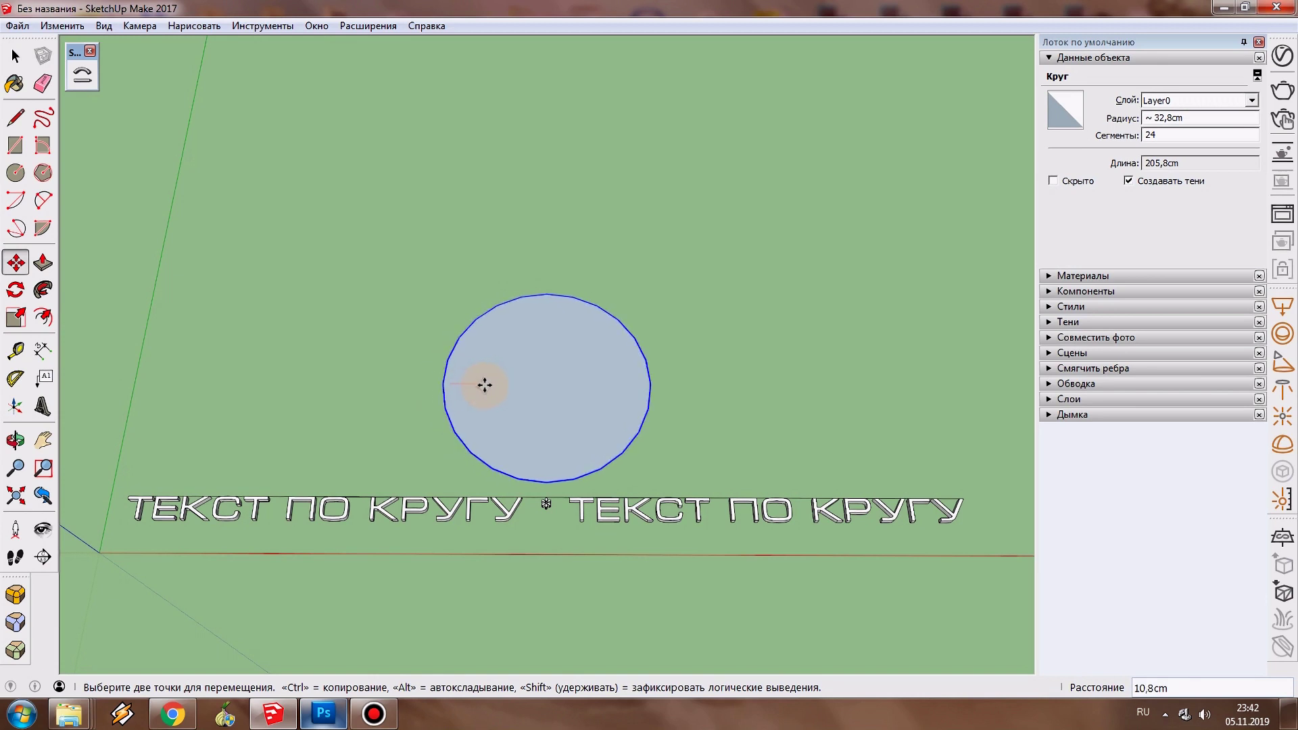
click(485, 384)
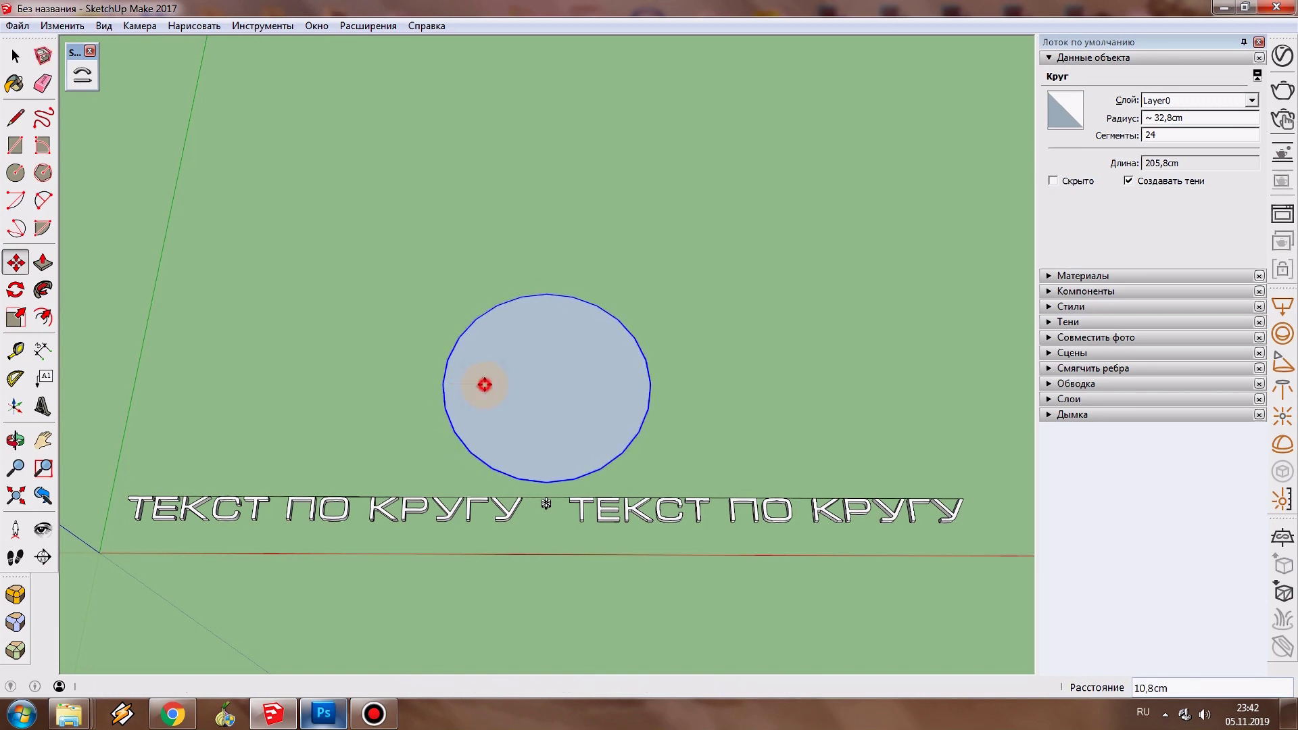
click(14, 56)
click(13, 58)
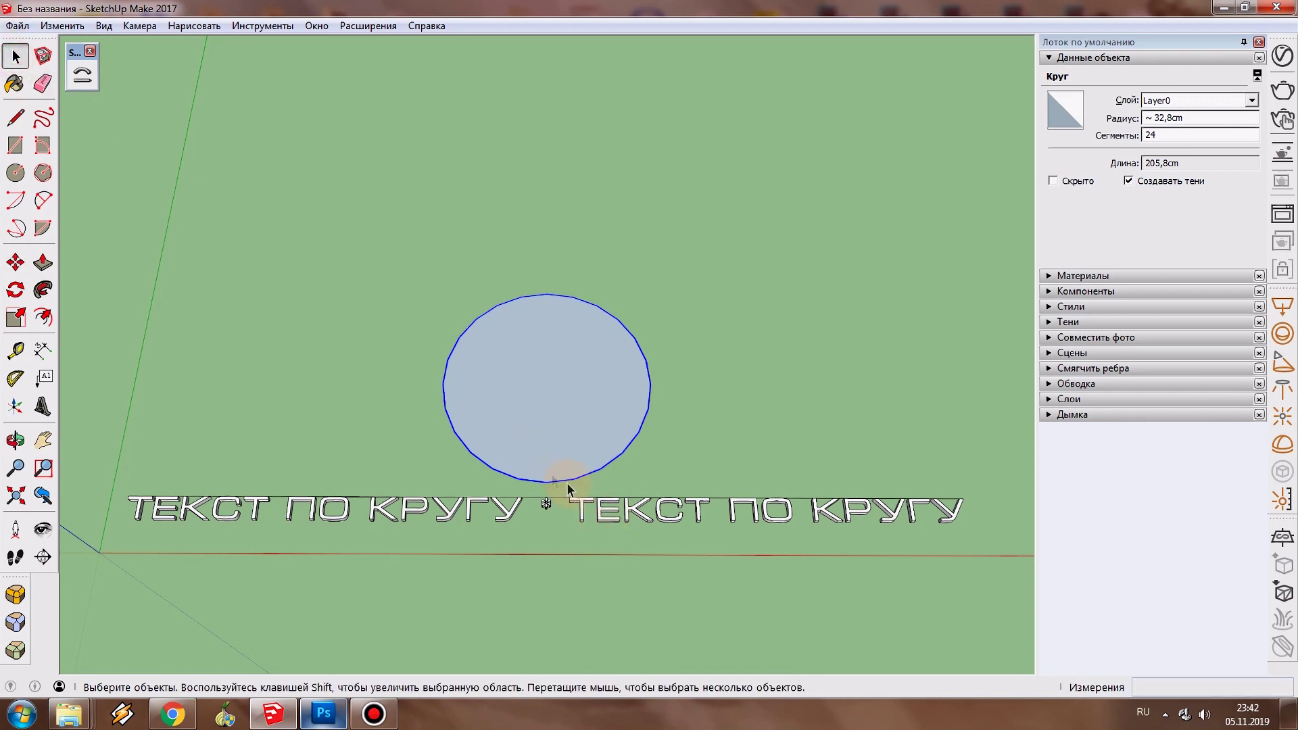
scroll(536, 473, up, 2)
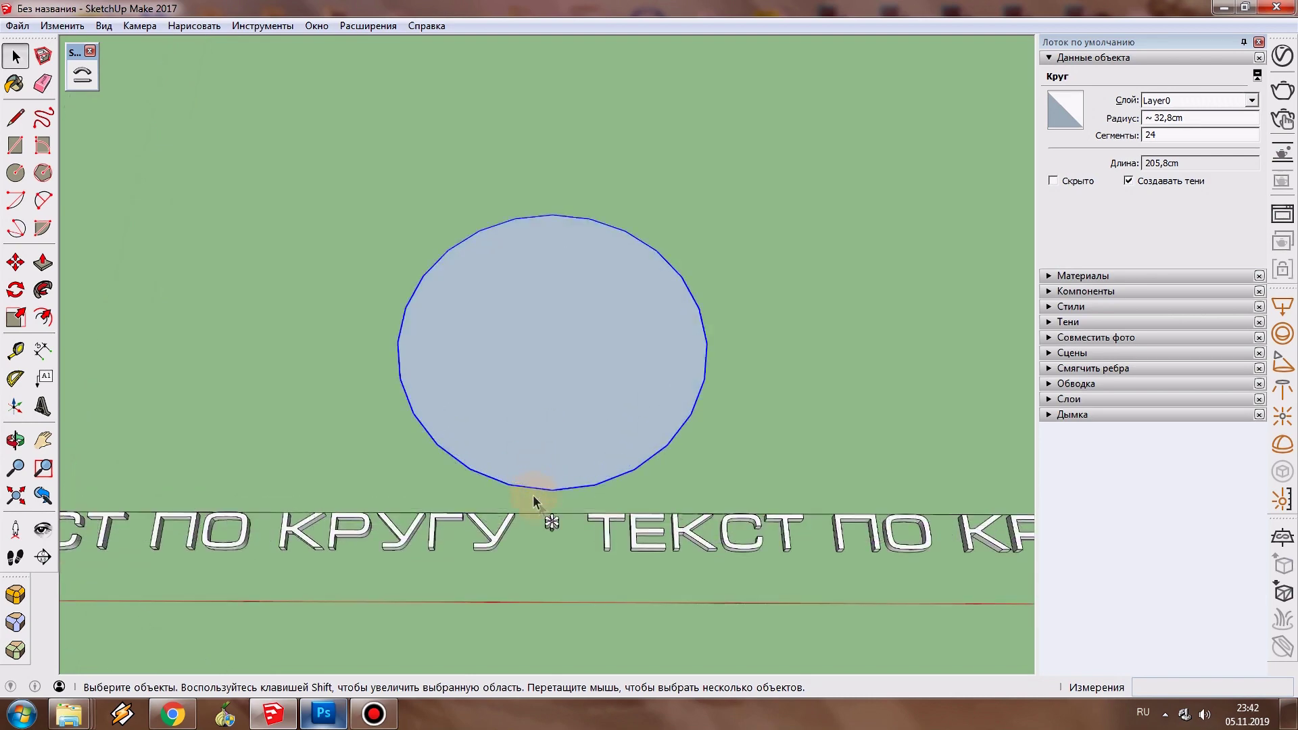
Step: Select the circle and set its Entity Info segment count to 48
scroll(541, 494, up, 2)
scroll(546, 488, up, 2)
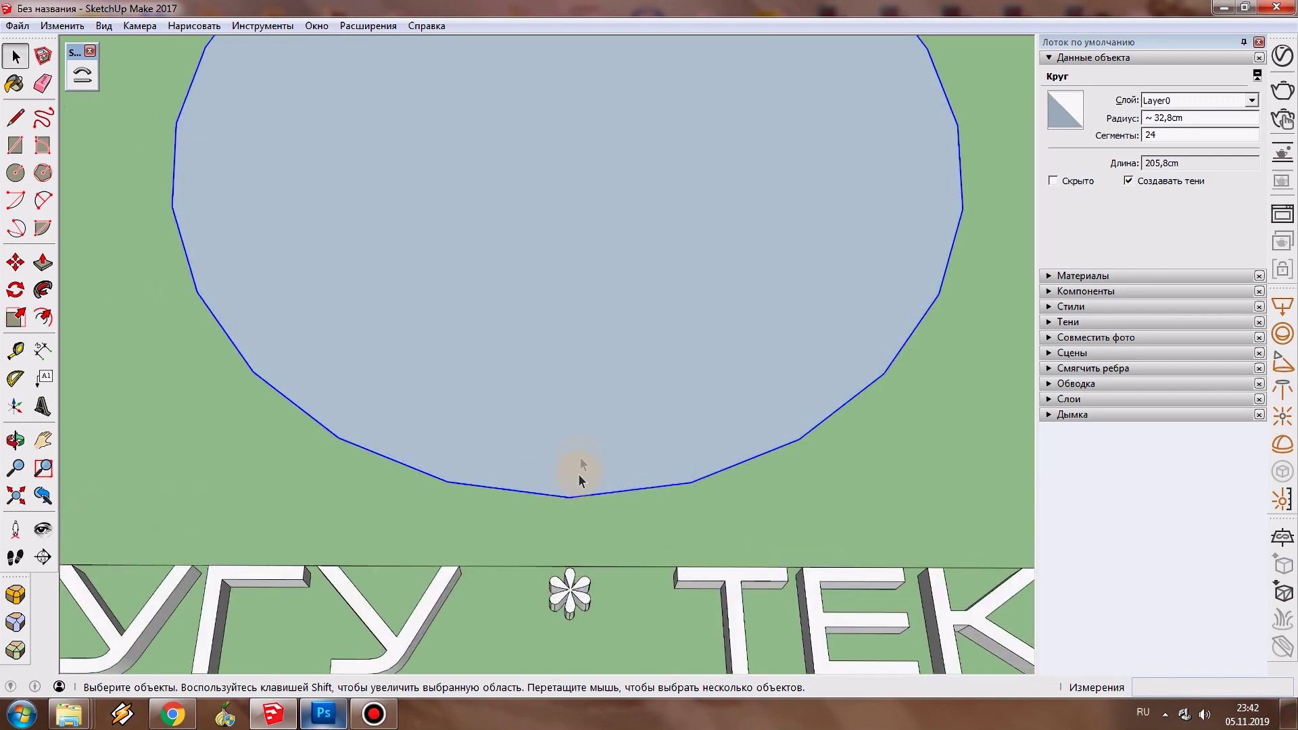
click(561, 426)
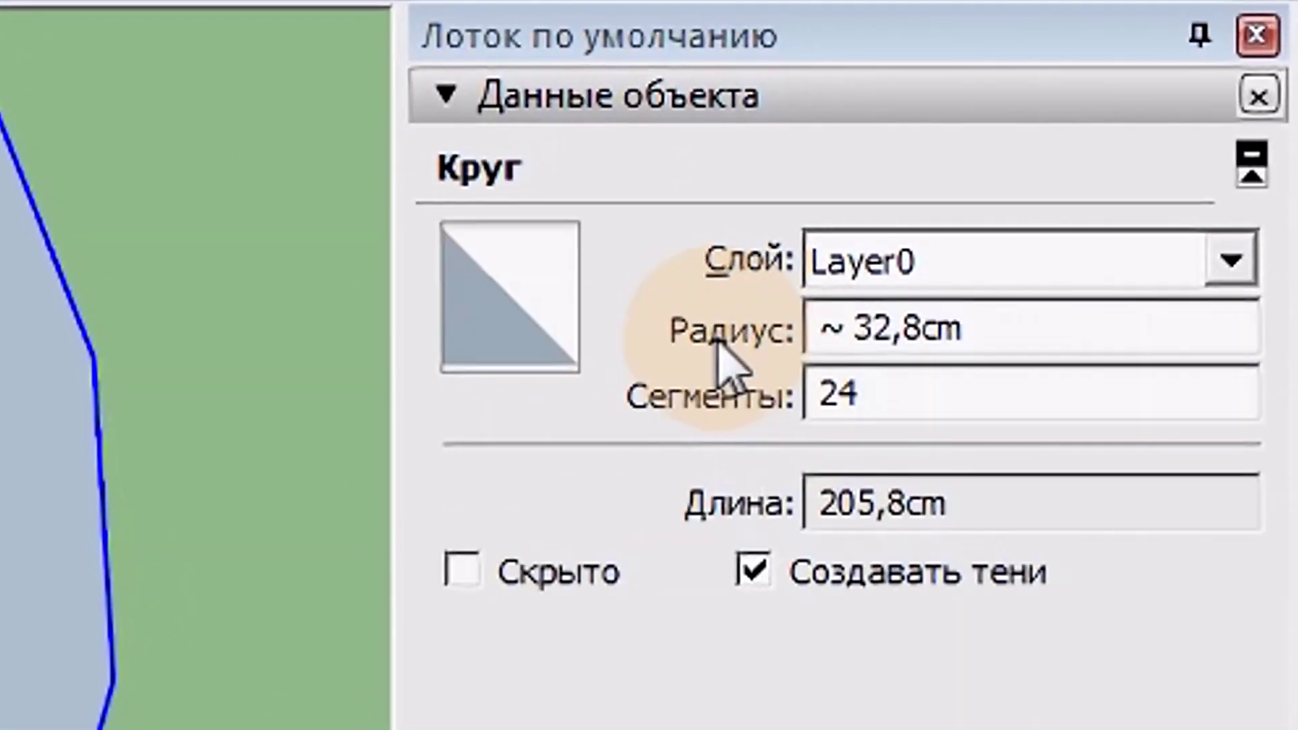
click(936, 395)
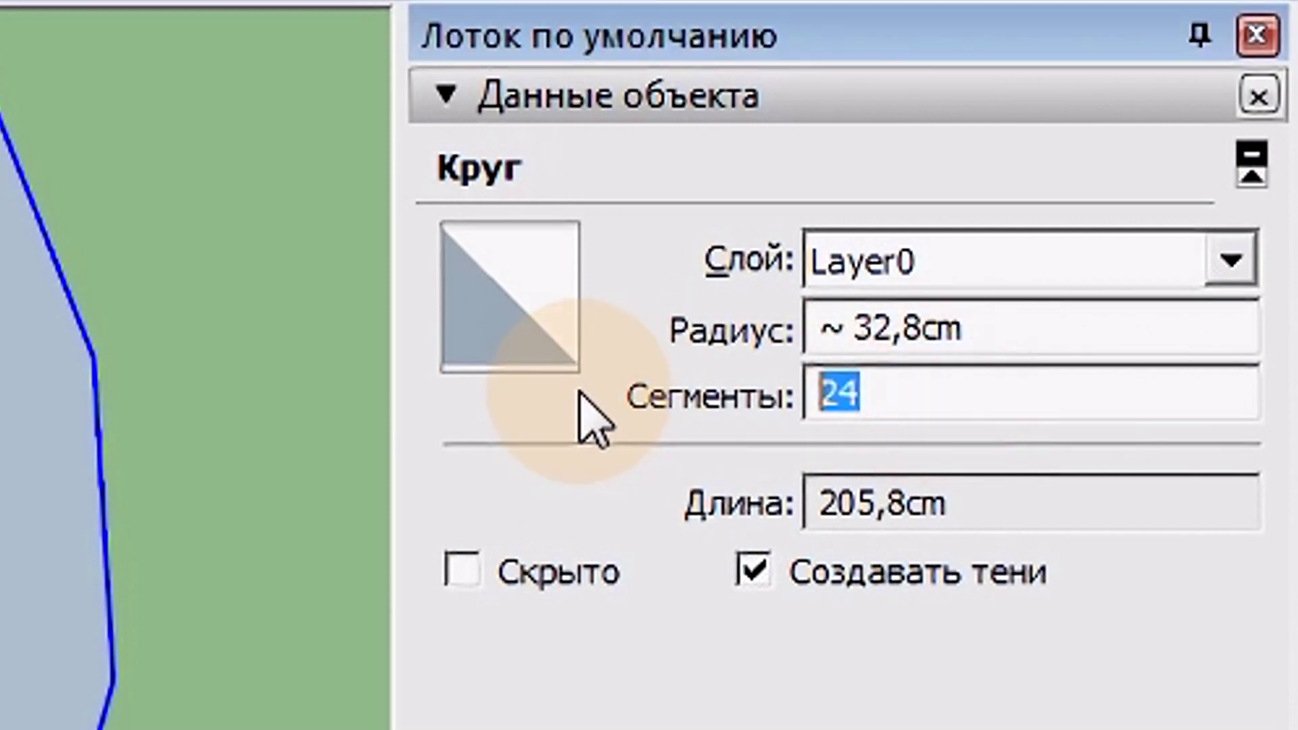
text(48)
key(Return)
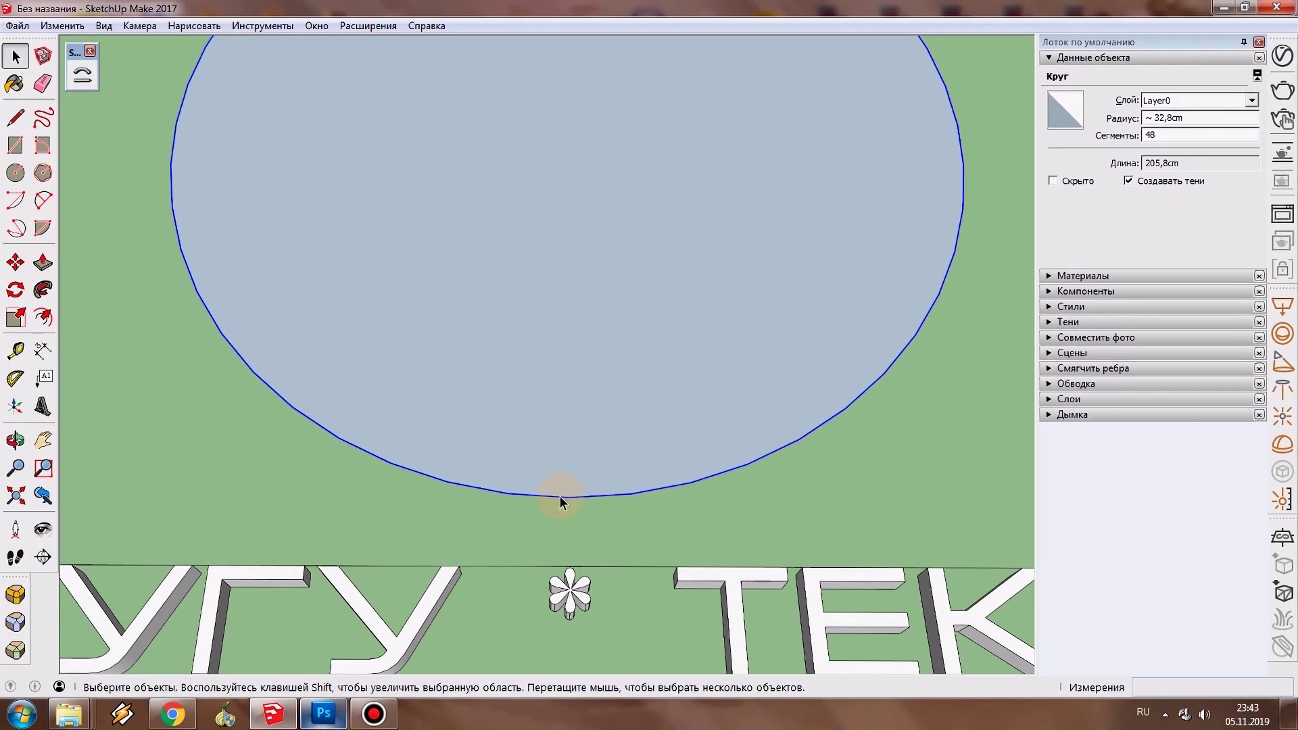
click(555, 498)
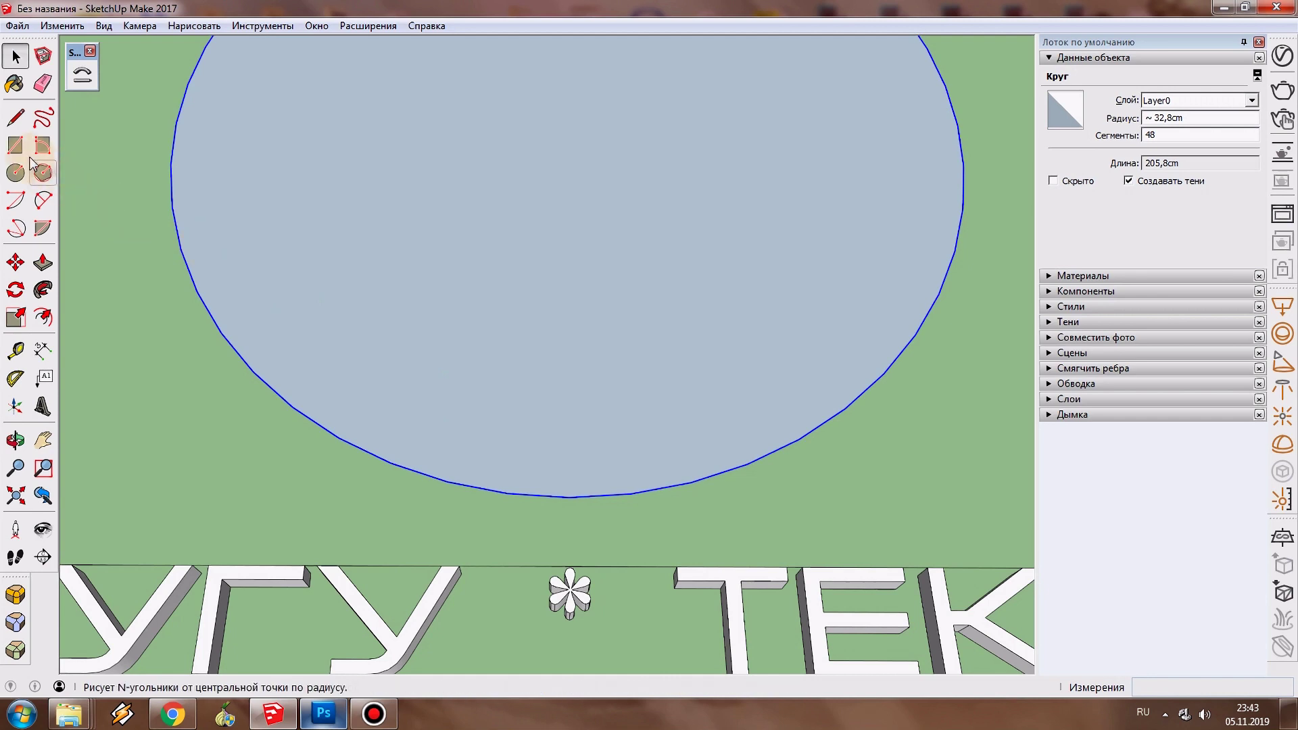
Step: Draw a narrow line wedge from the circle's bottom edge up to its centre
click(17, 119)
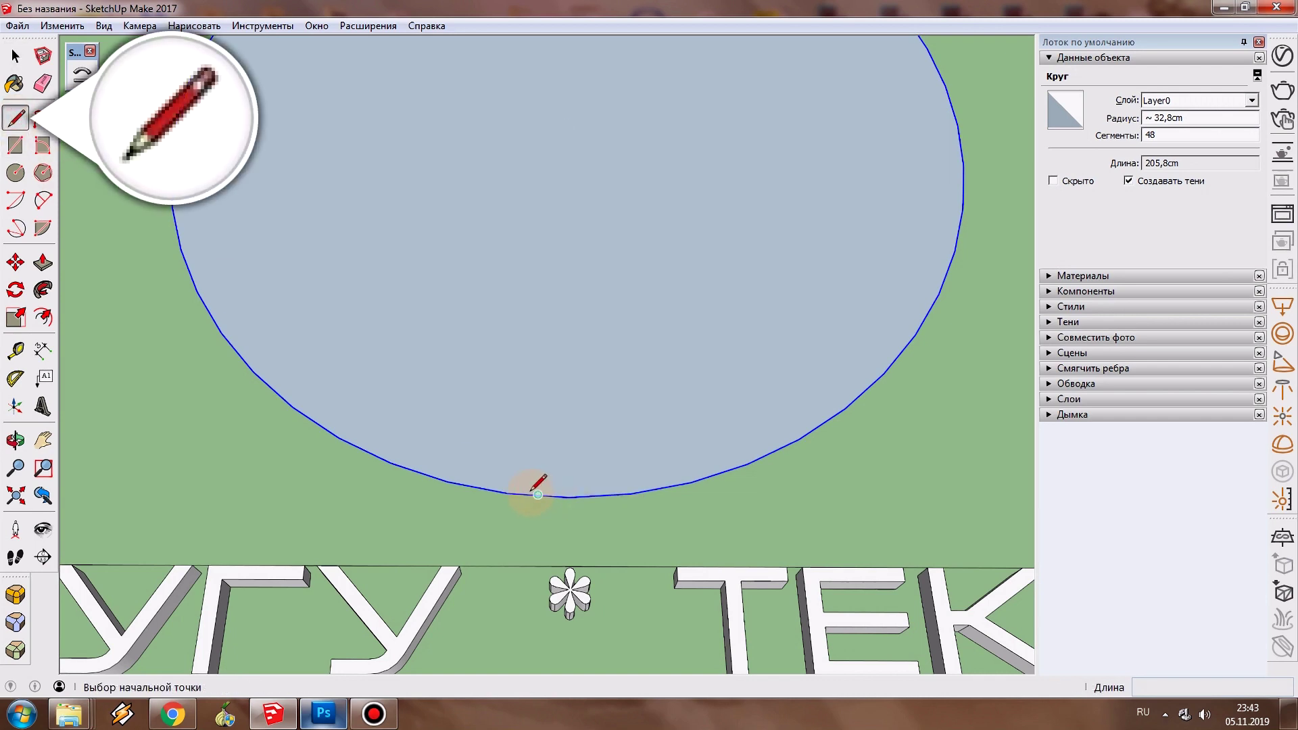
click(506, 493)
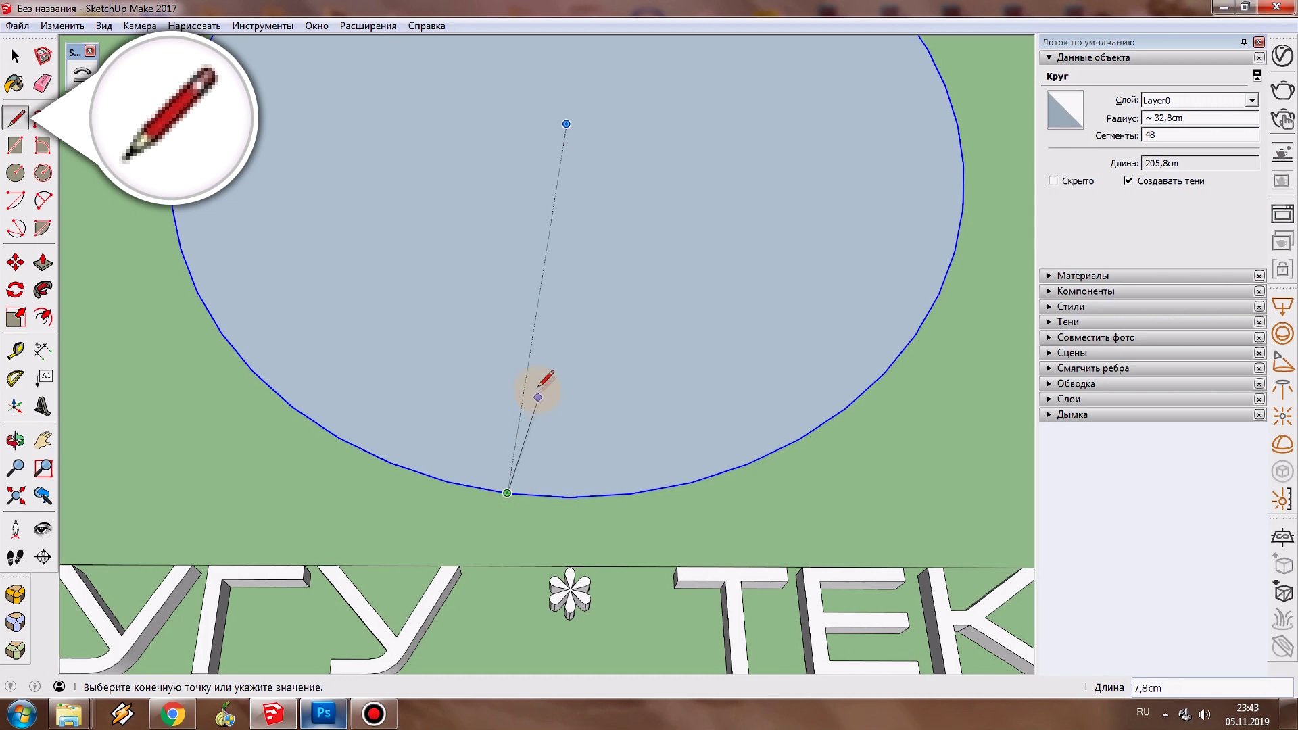
click(566, 124)
click(630, 494)
key(space)
Step: Delete the short bottom arc and both wedge lines, then view the whole text
click(594, 496)
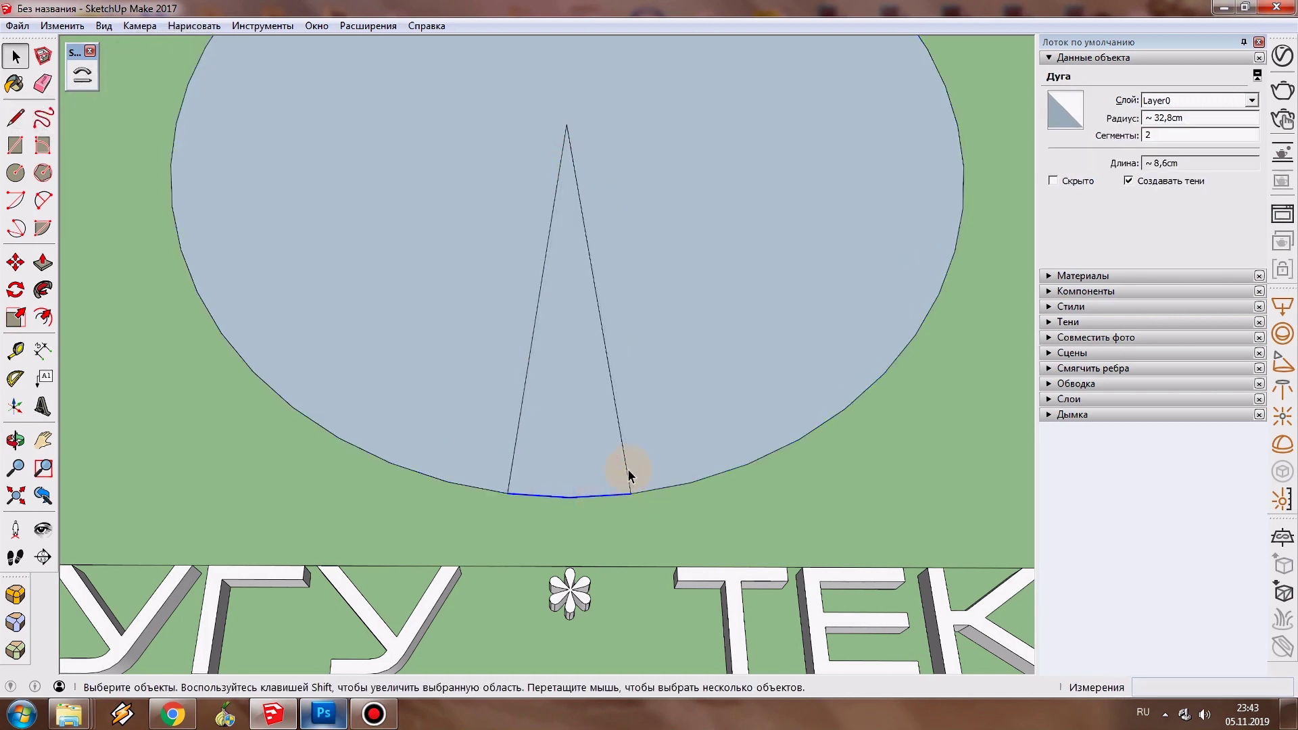
key(Delete)
click(622, 463)
key(Delete)
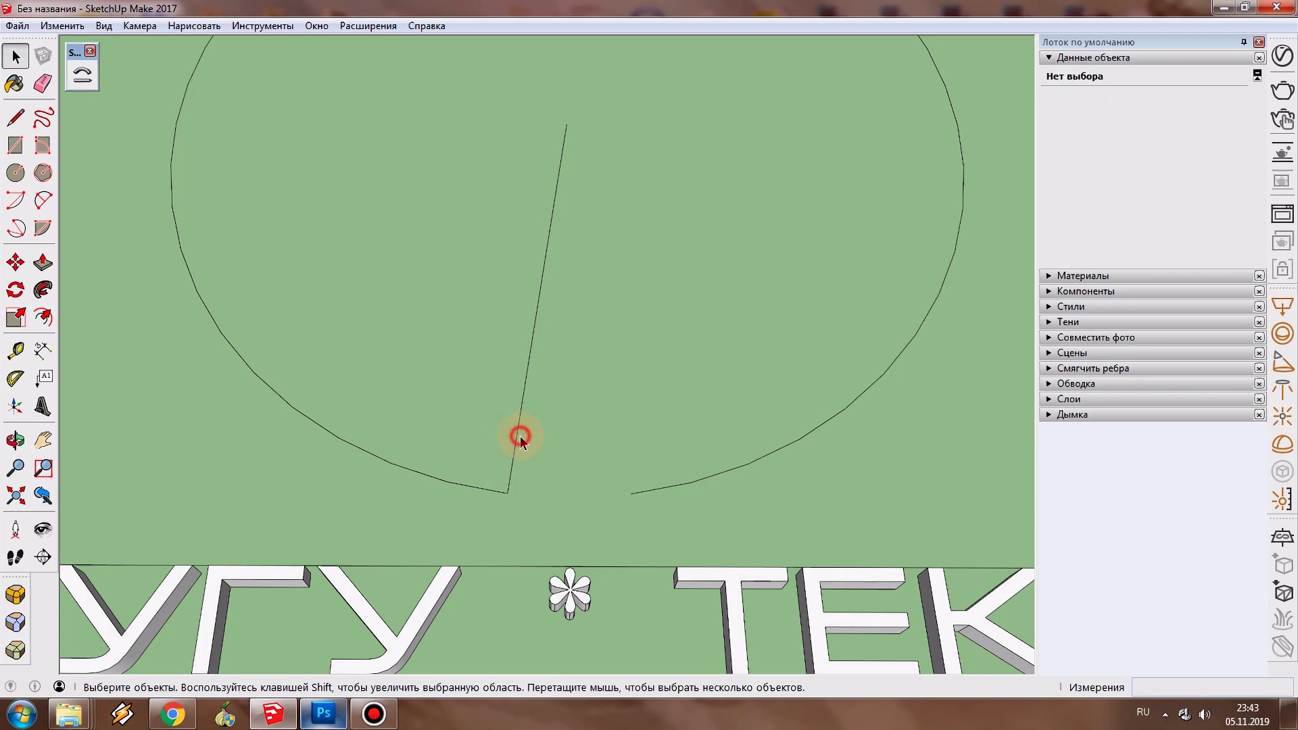
click(516, 437)
key(Delete)
scroll(513, 436, down, 3)
scroll(513, 439, down, 2)
mouse_move(521, 435)
middle_down()
mouse_move(615, 422)
mouse_move(715, 443)
middle_up()
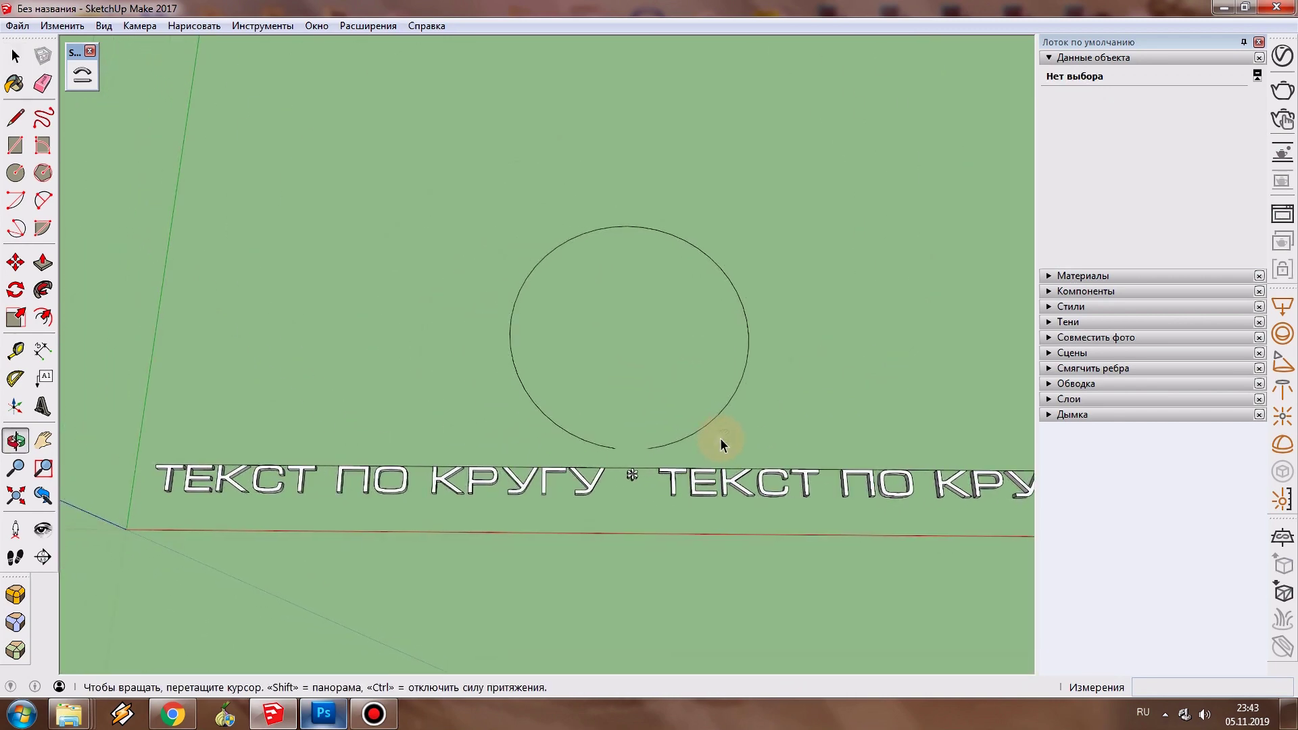
Step: Select the straight text line and start Shape Bender on it
click(700, 433)
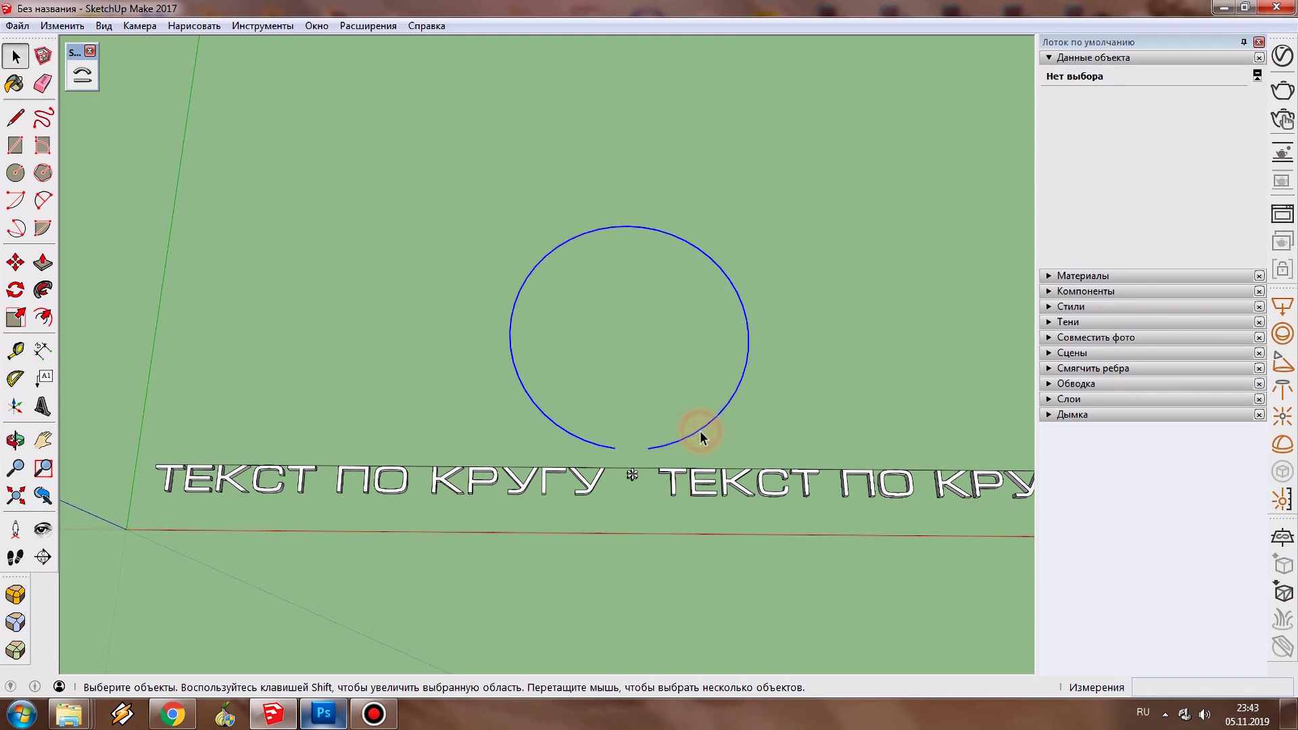
click(788, 392)
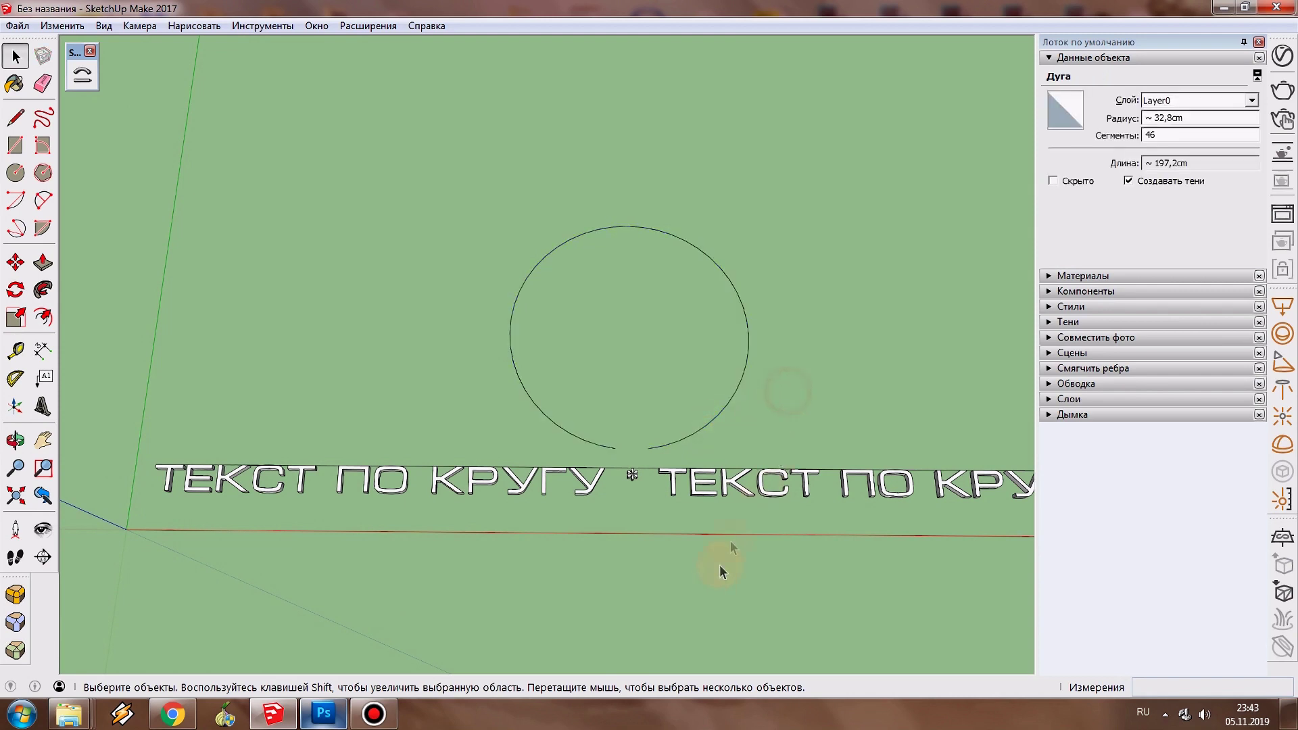
click(742, 490)
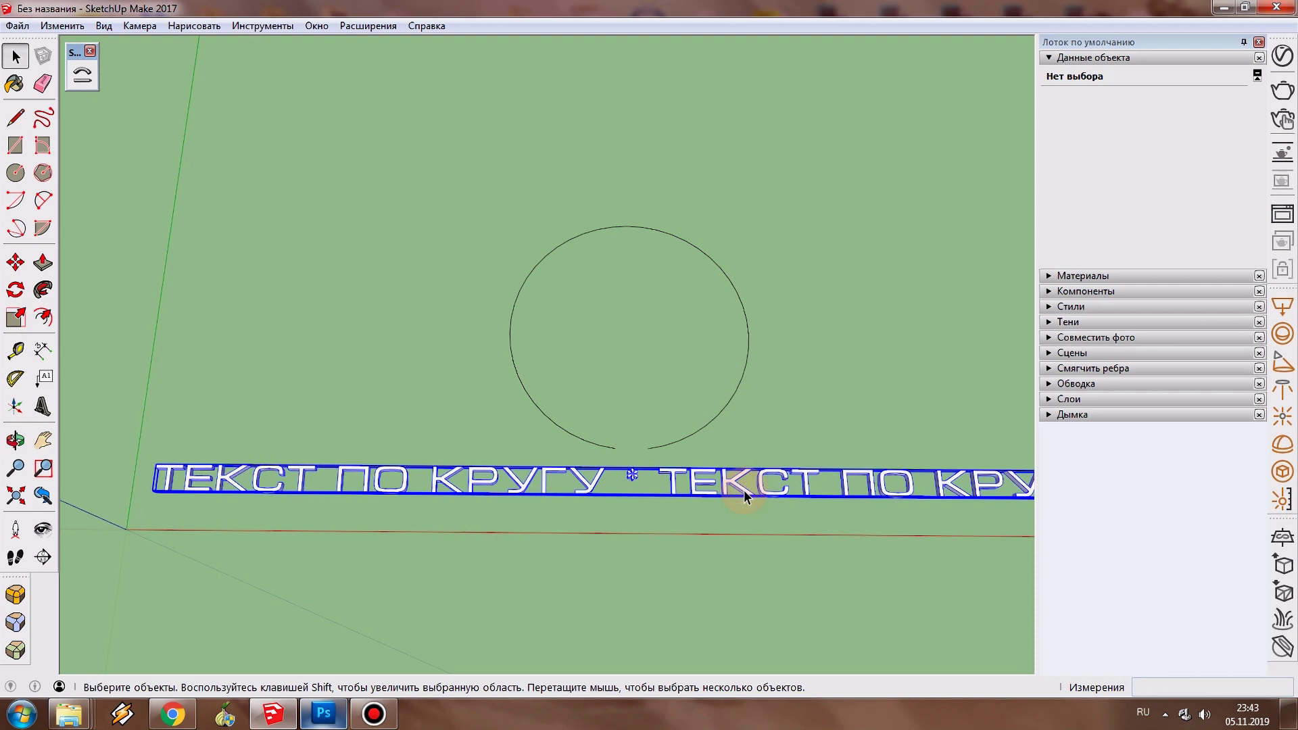
click(1108, 59)
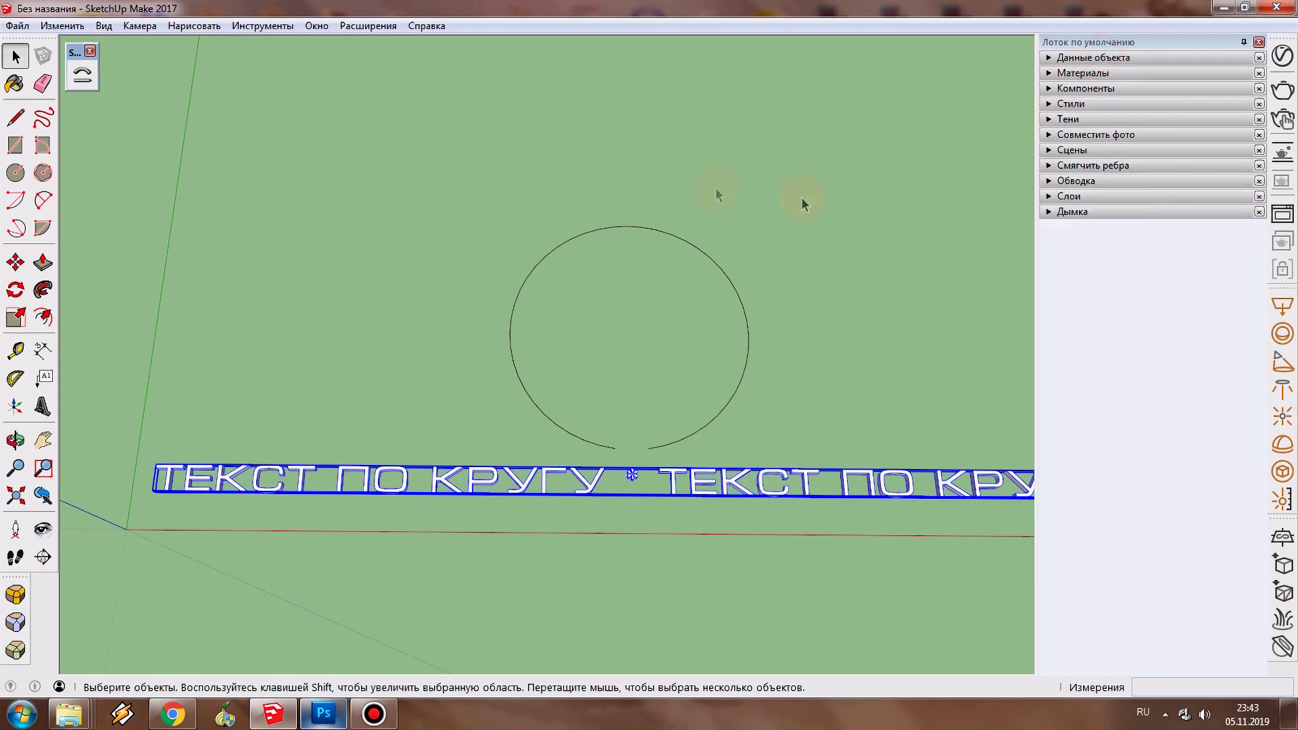
click(82, 75)
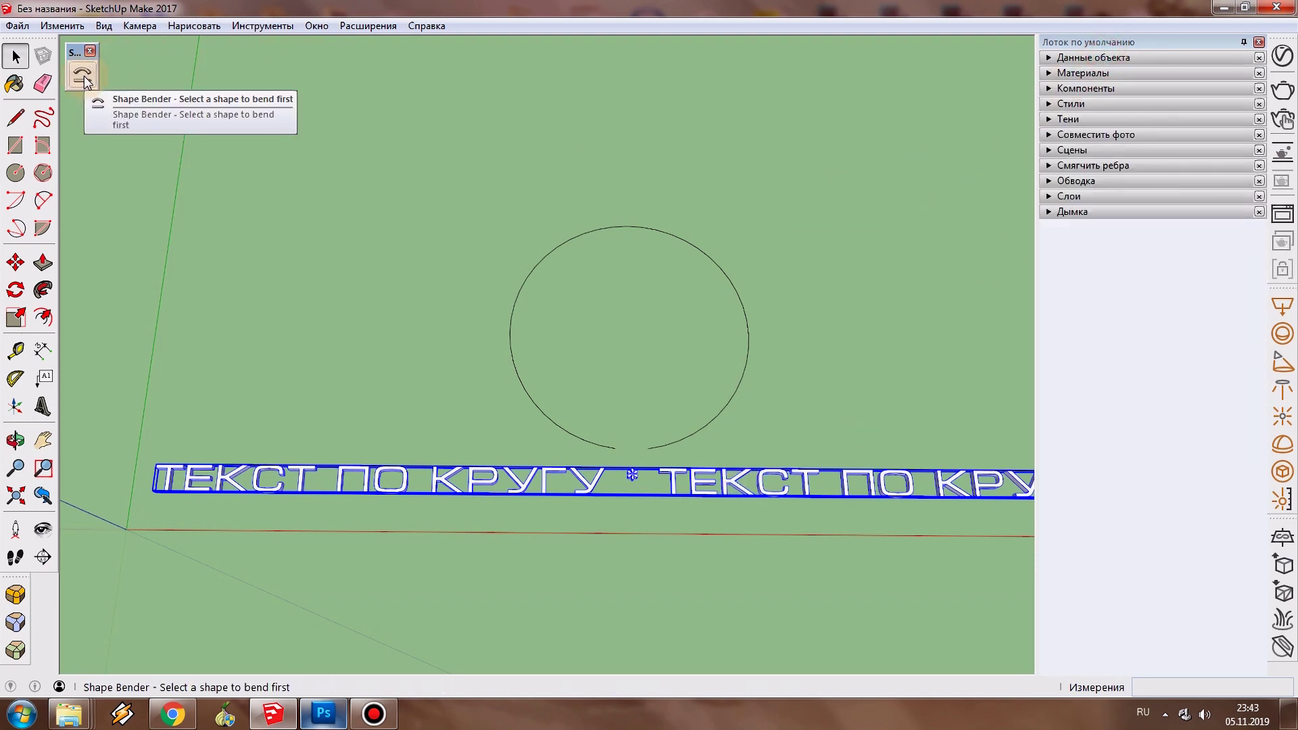
click(83, 76)
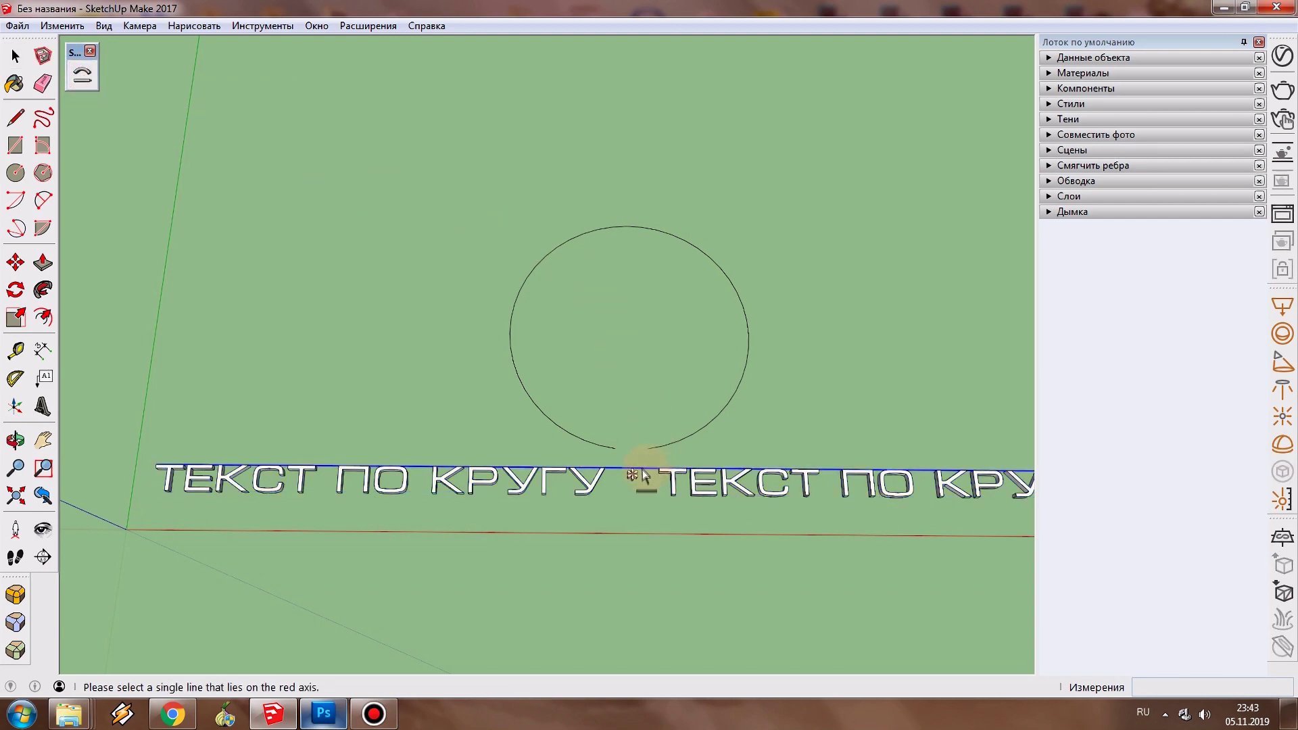
Step: Pick the text's straight base line, then the open circle as the bending path
click(642, 471)
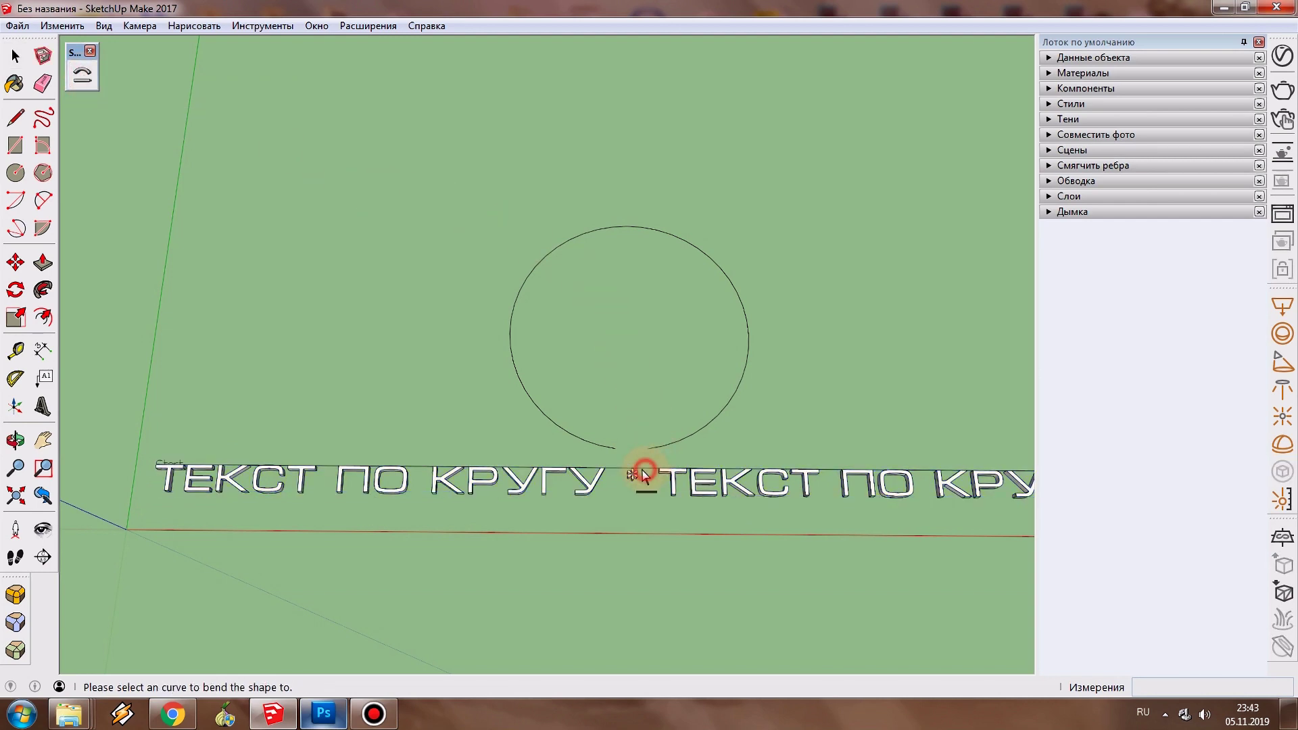
click(668, 445)
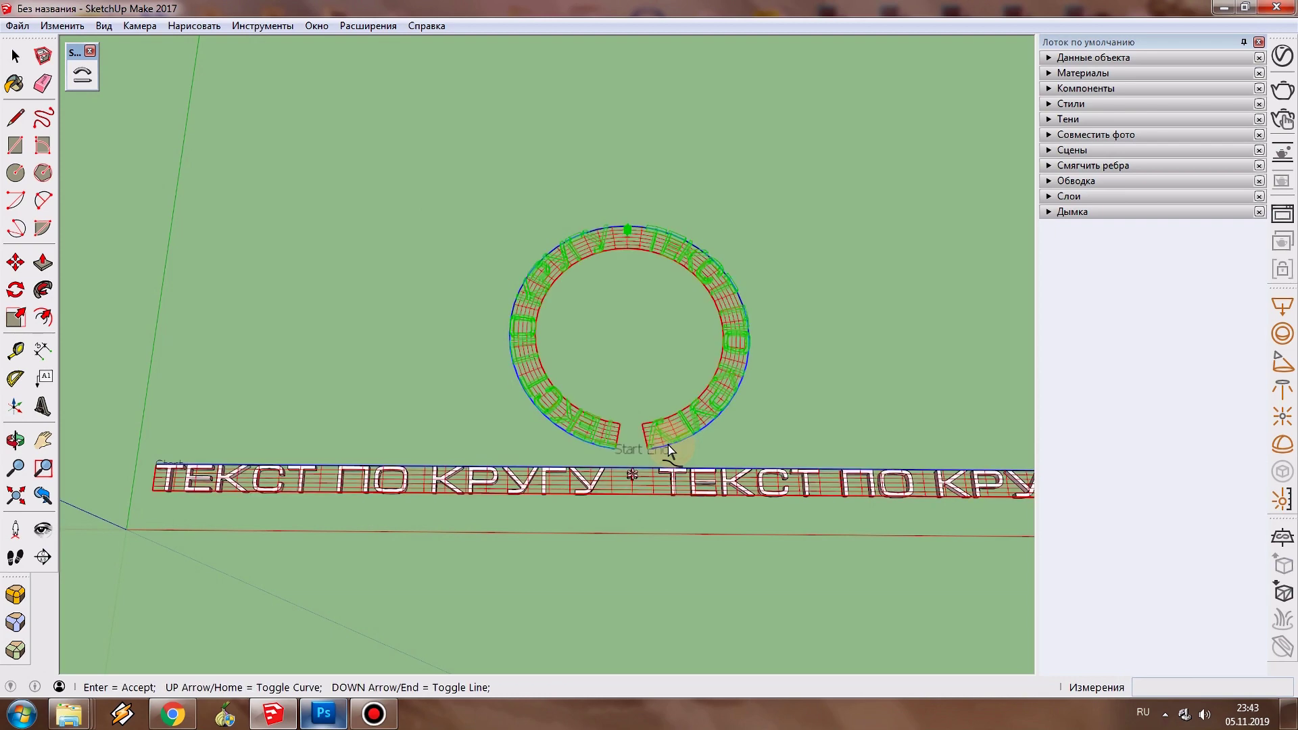
key(Up)
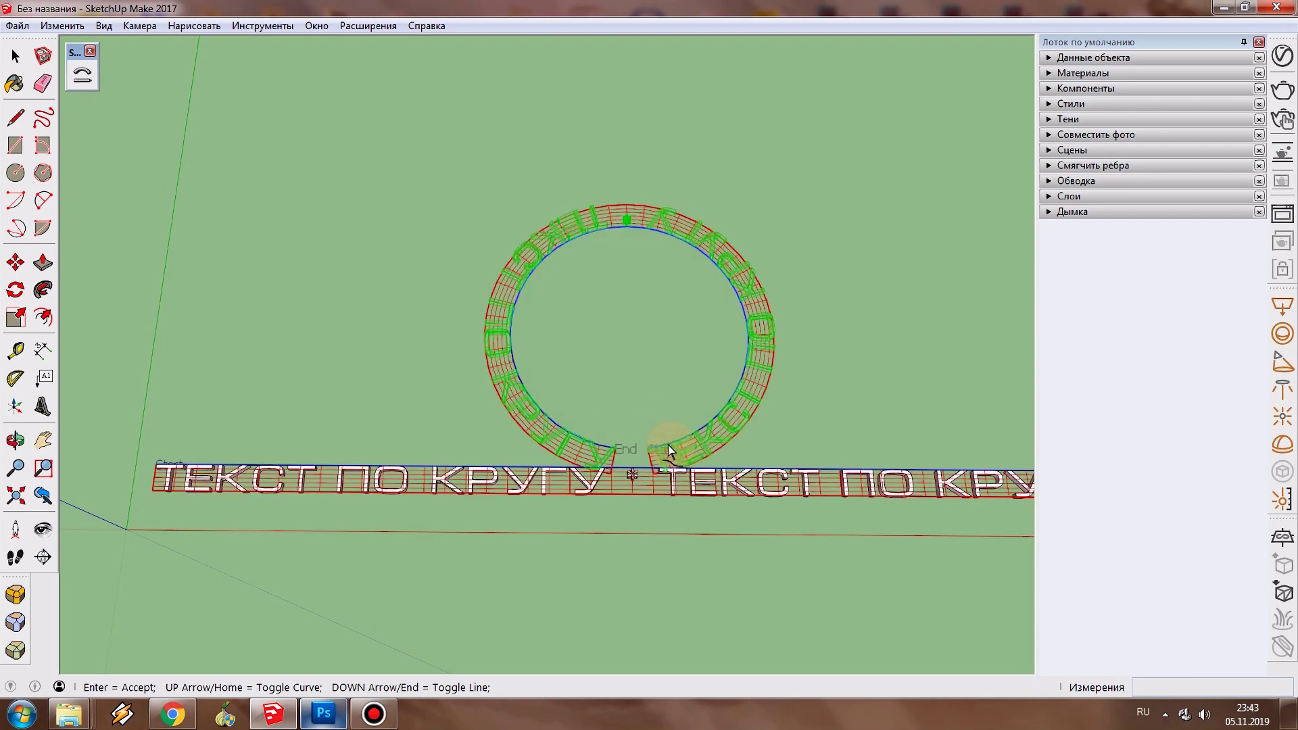
scroll(668, 445, up, 1)
scroll(655, 466, up, 3)
scroll(645, 419, up, 2)
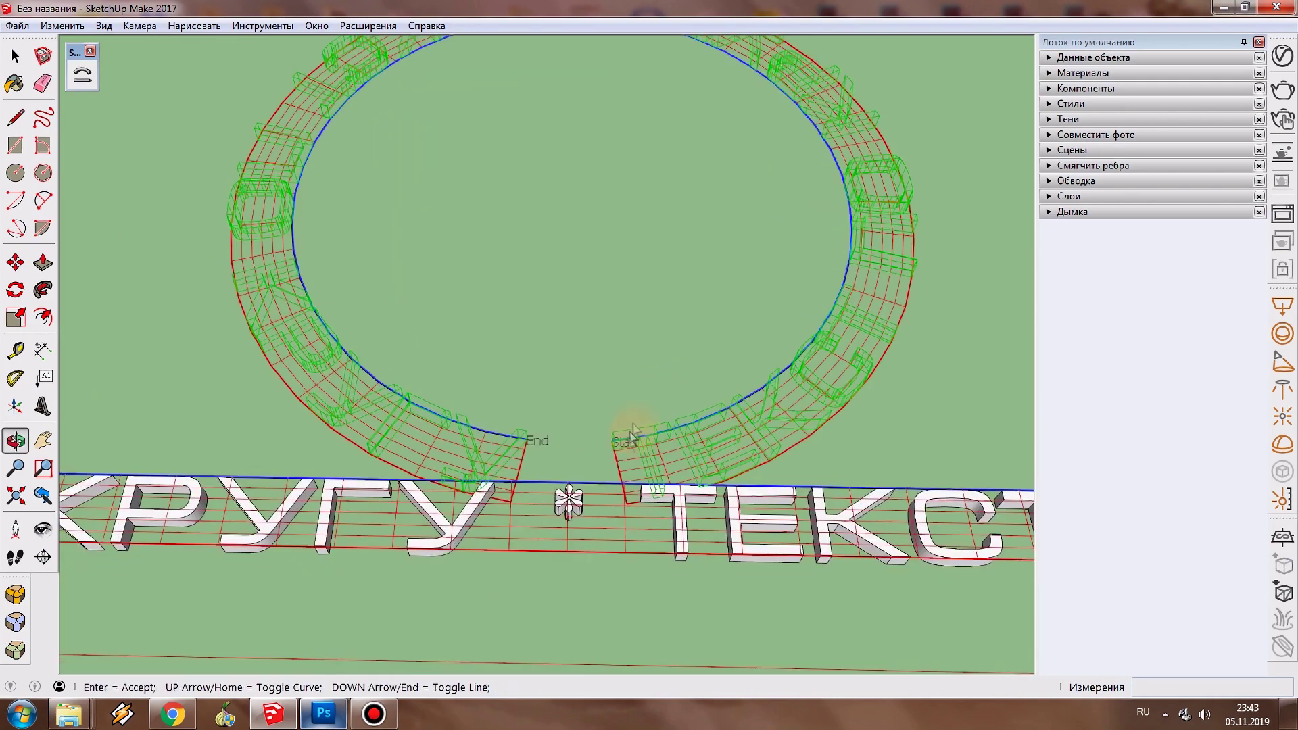
scroll(647, 492, up, 2)
scroll(647, 492, down, 3)
scroll(654, 487, up, 1)
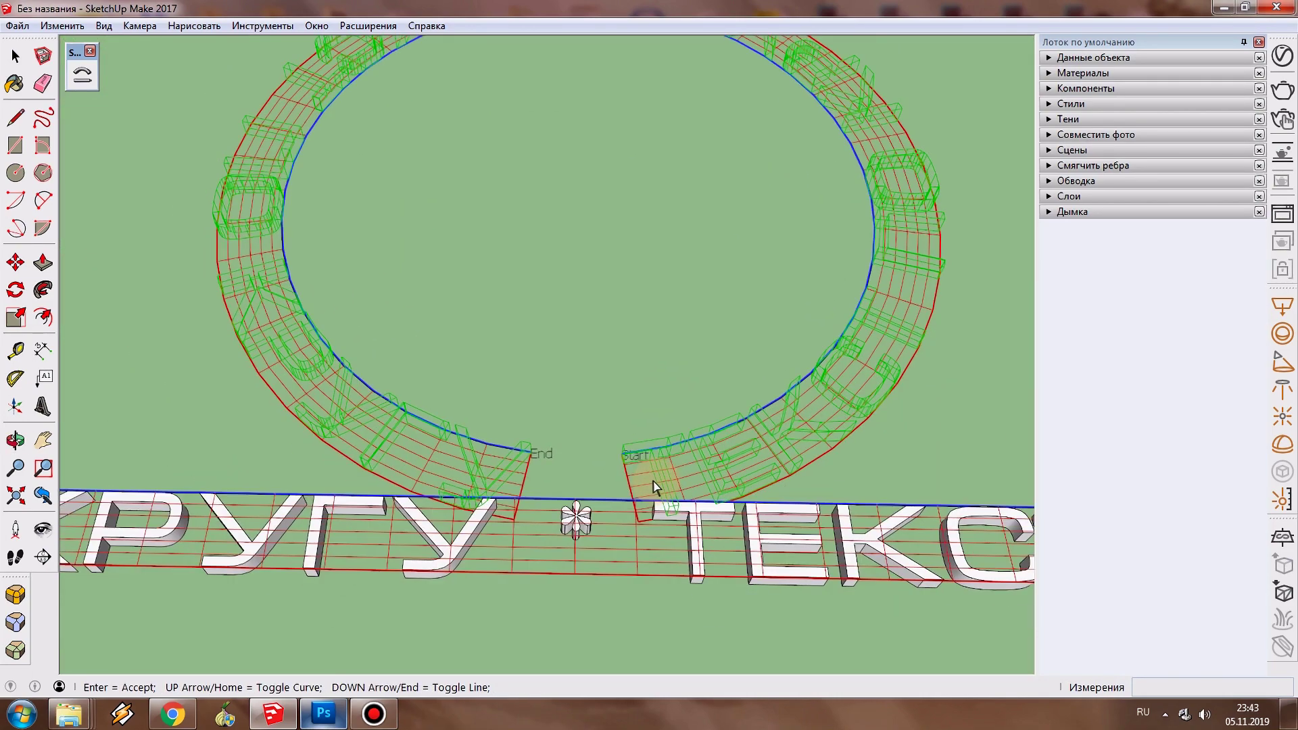
scroll(654, 487, down, 3)
scroll(655, 487, up, 3)
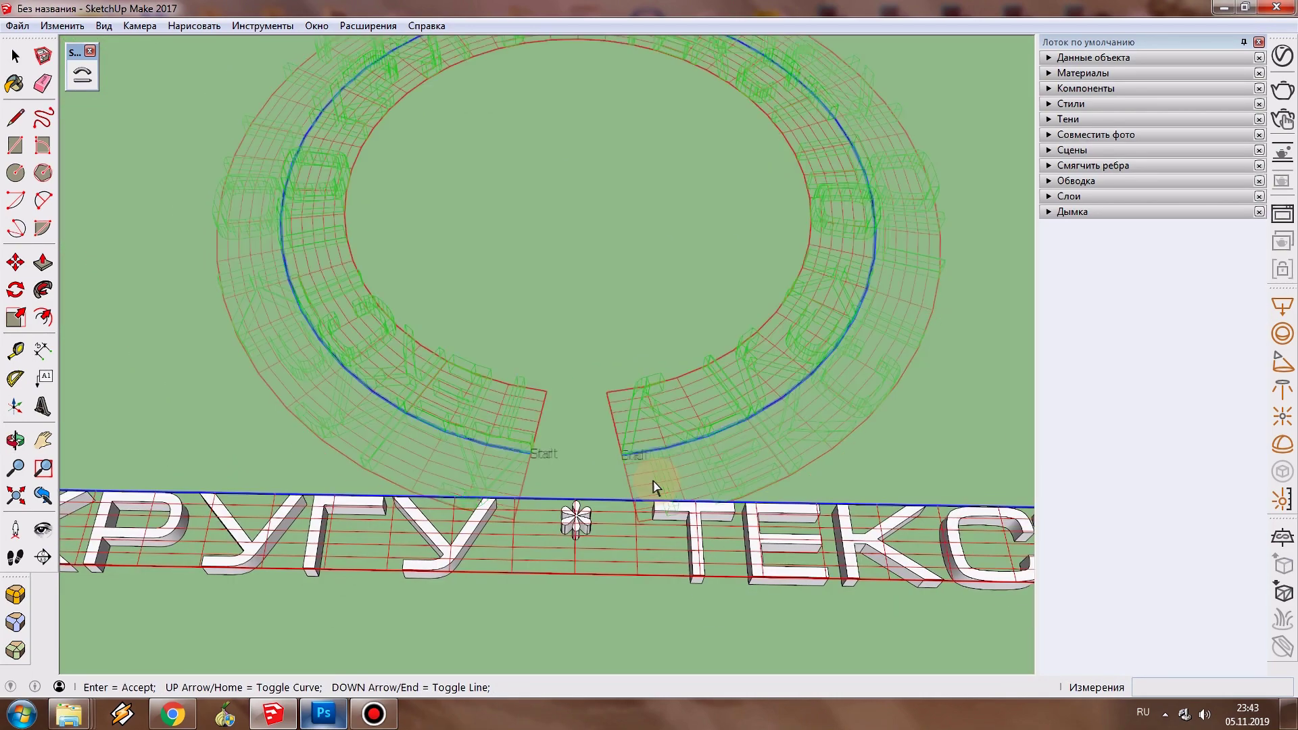
Step: Toggle Start/End with the arrow keys and accept the bend into a ring
key(Down)
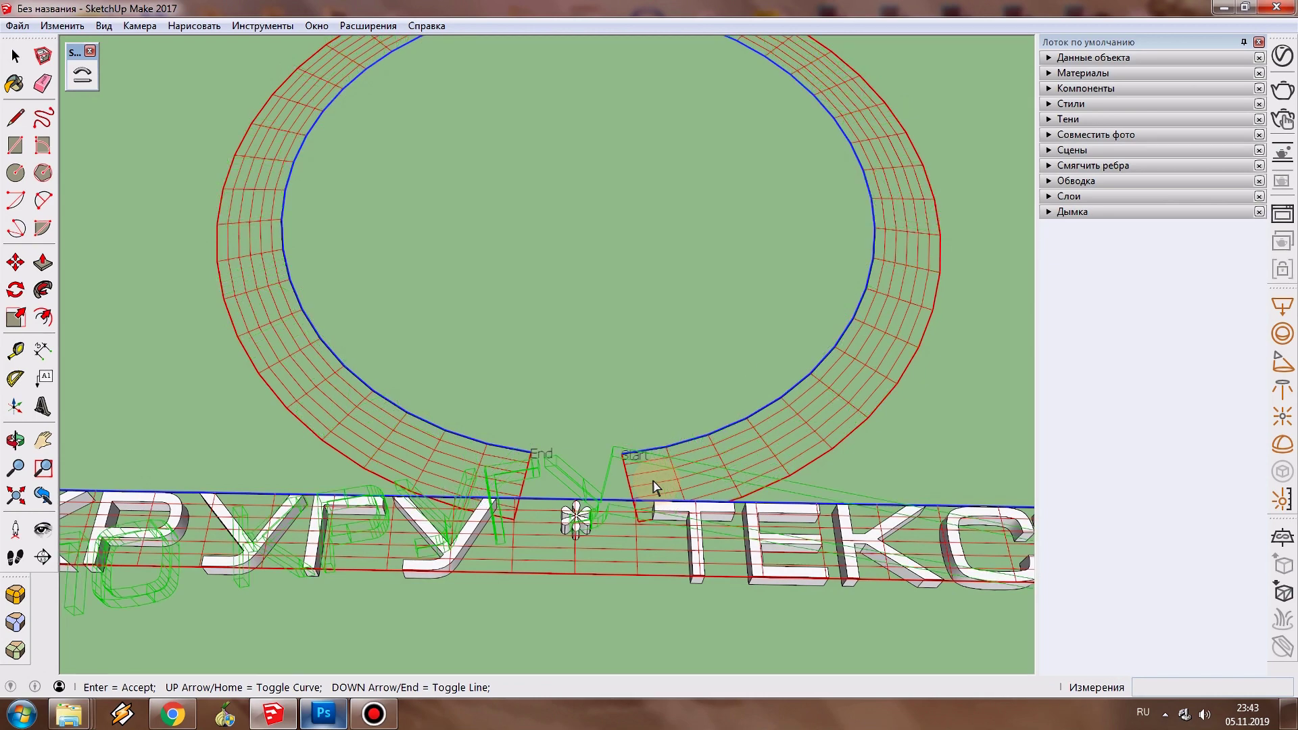
key(Up)
key(Down)
key(Up)
key(Up)
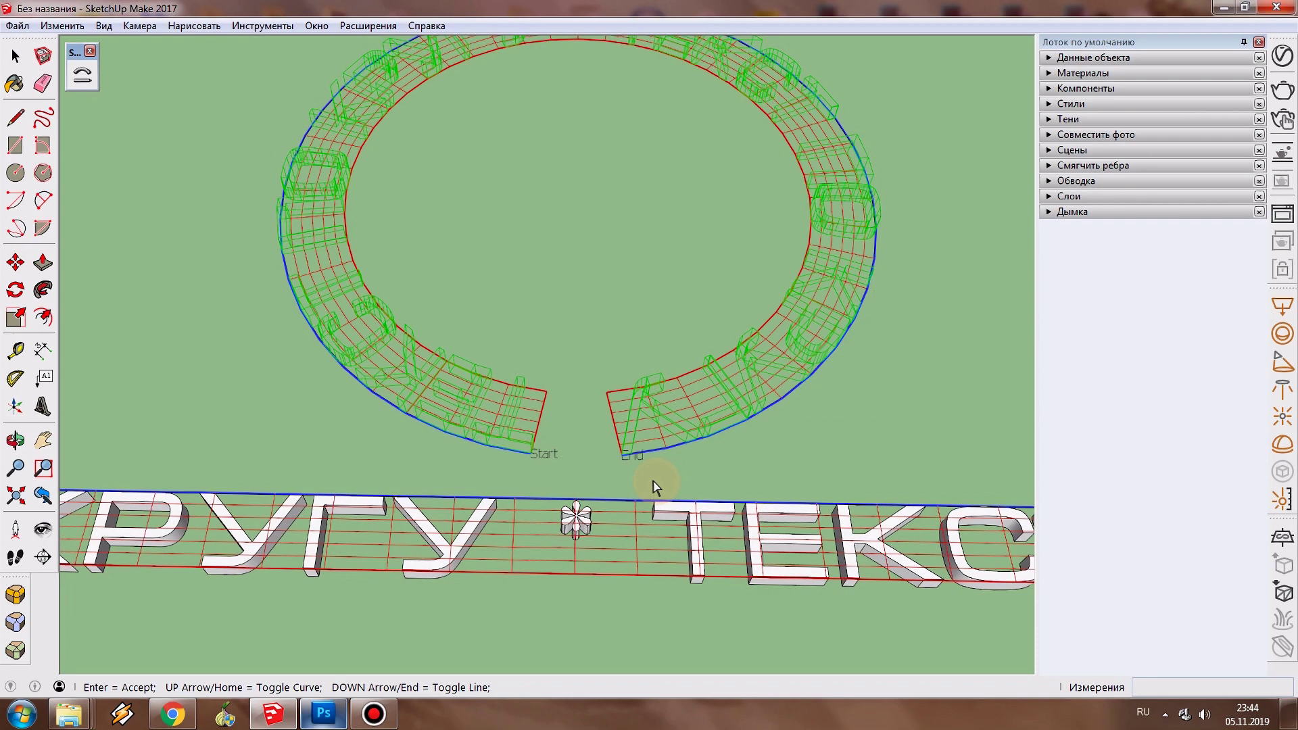
key(Down)
key(Up)
key(Down)
key(Up)
key(Down)
key(Up)
key(Up)
key(Return)
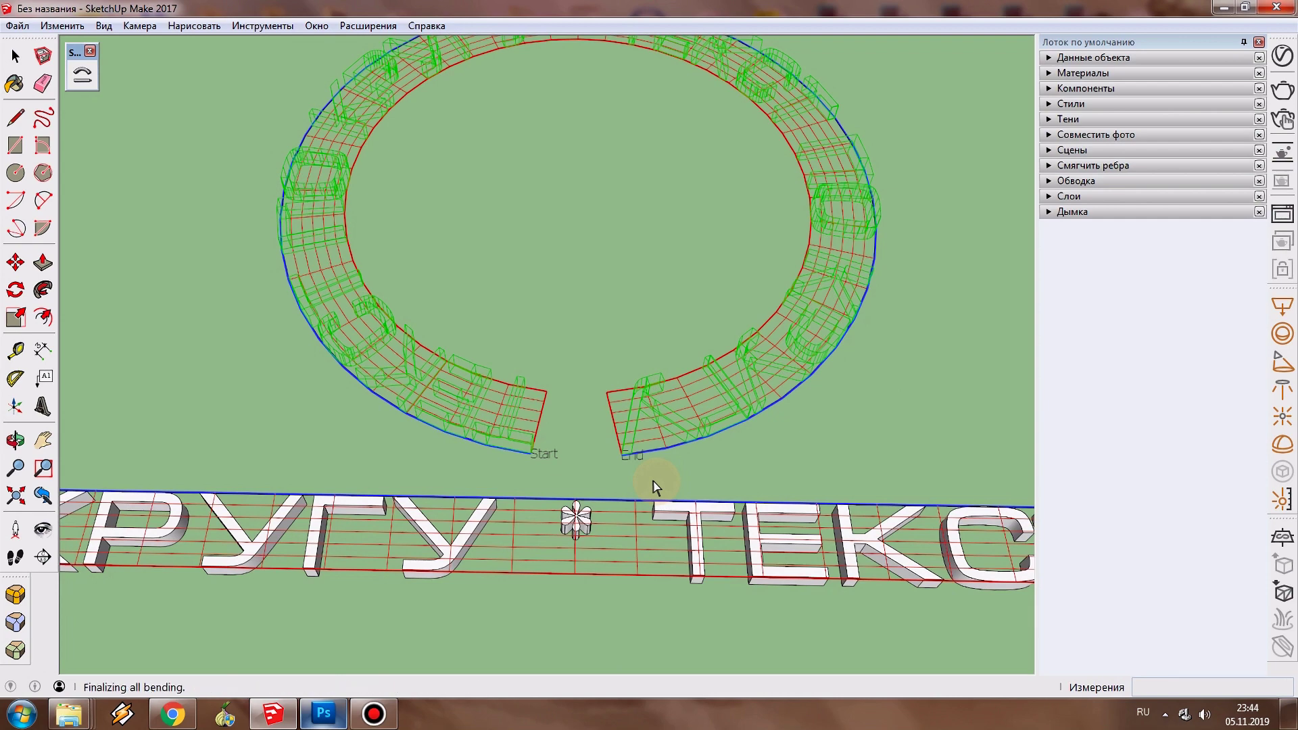
mouse_move(588, 390)
middle_down()
mouse_move(586, 424)
mouse_move(700, 487)
mouse_move(614, 486)
middle_up()
scroll(588, 426, down, 3)
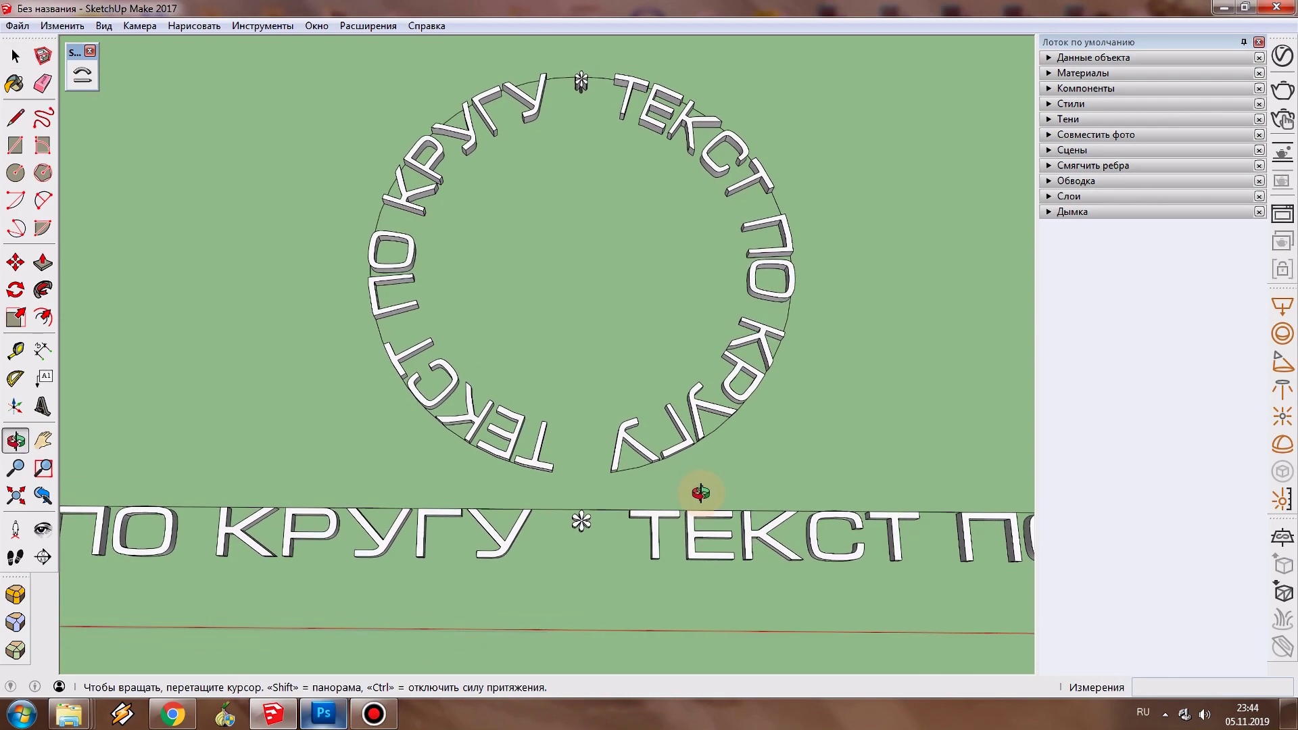
Step: Orbit and zoom around the new text ring to inspect it
scroll(544, 452, down, 2)
scroll(544, 451, up, 2)
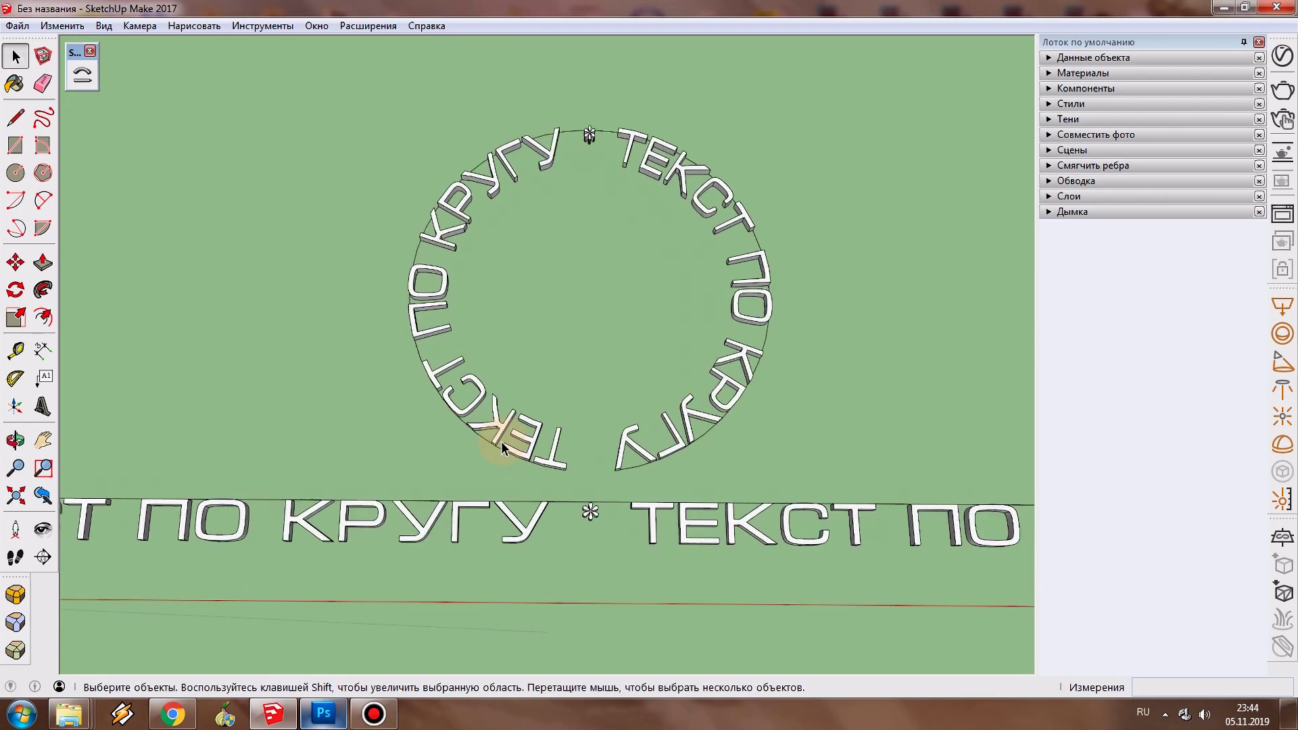
middle_drag(594, 469, 534, 432)
key(space)
scroll(571, 351, up, 6)
mouse_move(660, 539)
middle_down()
mouse_move(380, 243)
mouse_move(281, 211)
mouse_move(702, 206)
middle_up()
scroll(609, 281, down, 2)
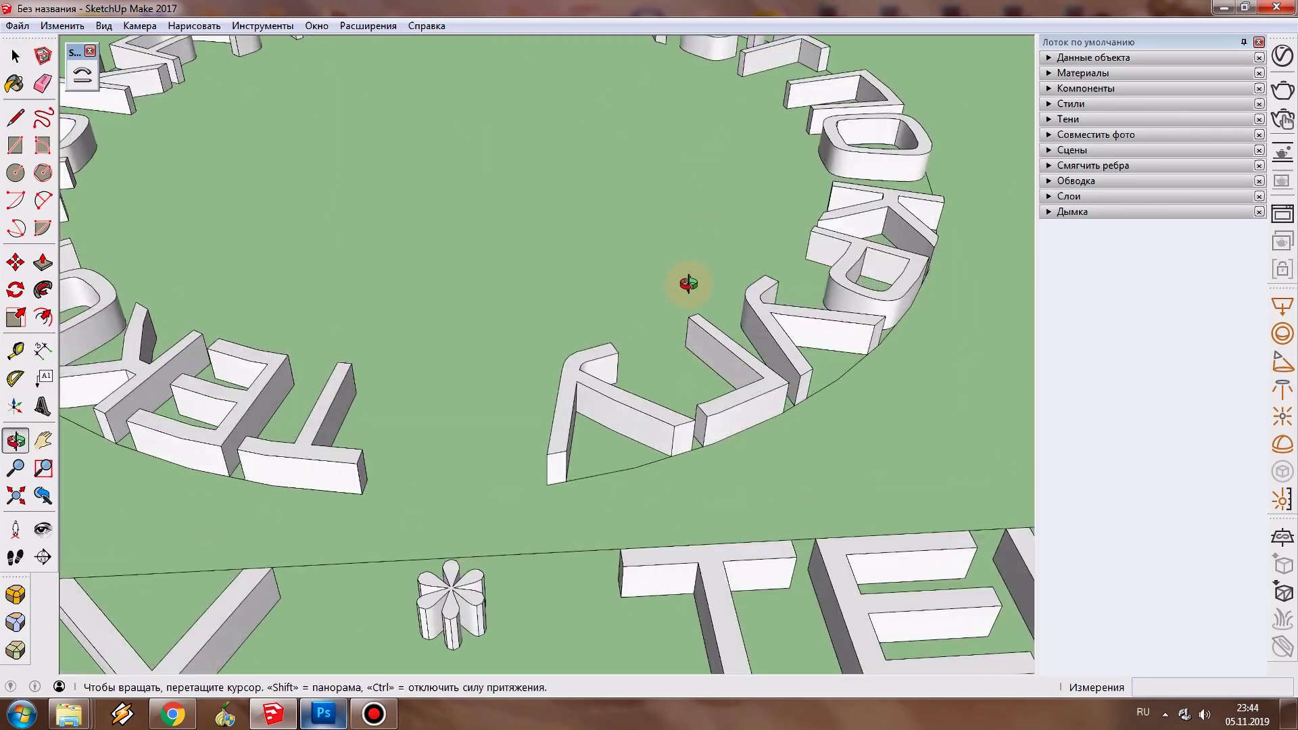
scroll(677, 327, down, 4)
scroll(680, 327, down, 4)
scroll(706, 329, down, 1)
mouse_move(705, 329)
middle_down()
mouse_move(348, 440)
mouse_move(339, 420)
mouse_move(683, 400)
middle_up()
key(space)
Step: Move the text ring group off its circle to the right, then select the straight text
click(696, 365)
scroll(716, 378, up, 2)
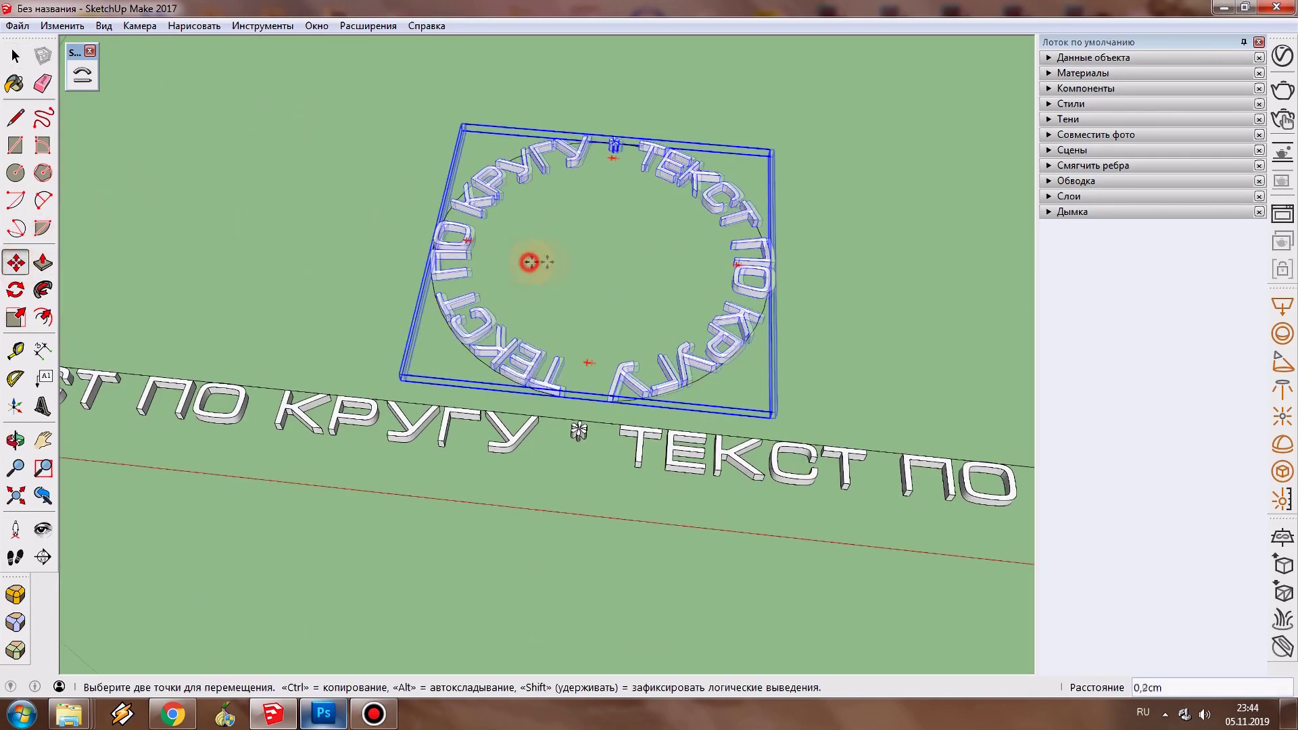
middle_drag(617, 278, 615, 293)
click(687, 295)
scroll(580, 308, down, 1)
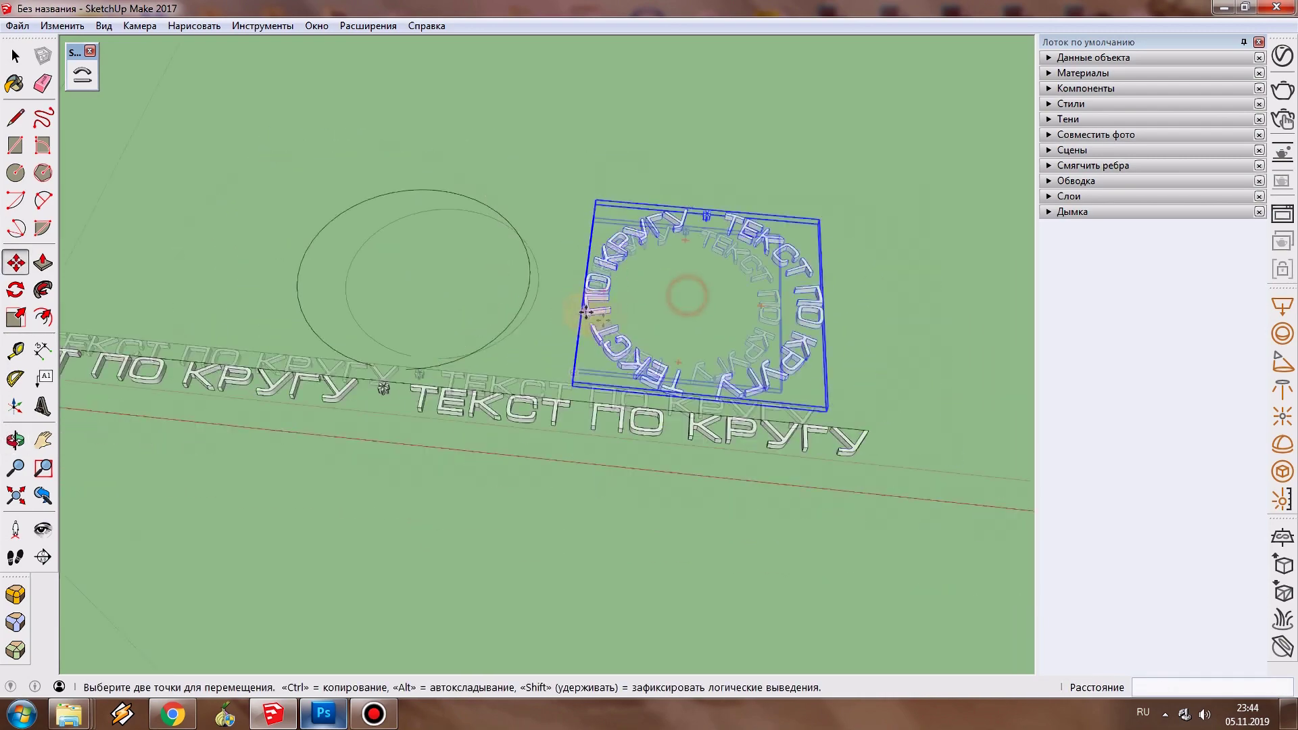
scroll(579, 308, down, 2)
middle_drag(603, 481, 559, 539)
key(space)
scroll(602, 451, up, 2)
scroll(606, 446, up, 2)
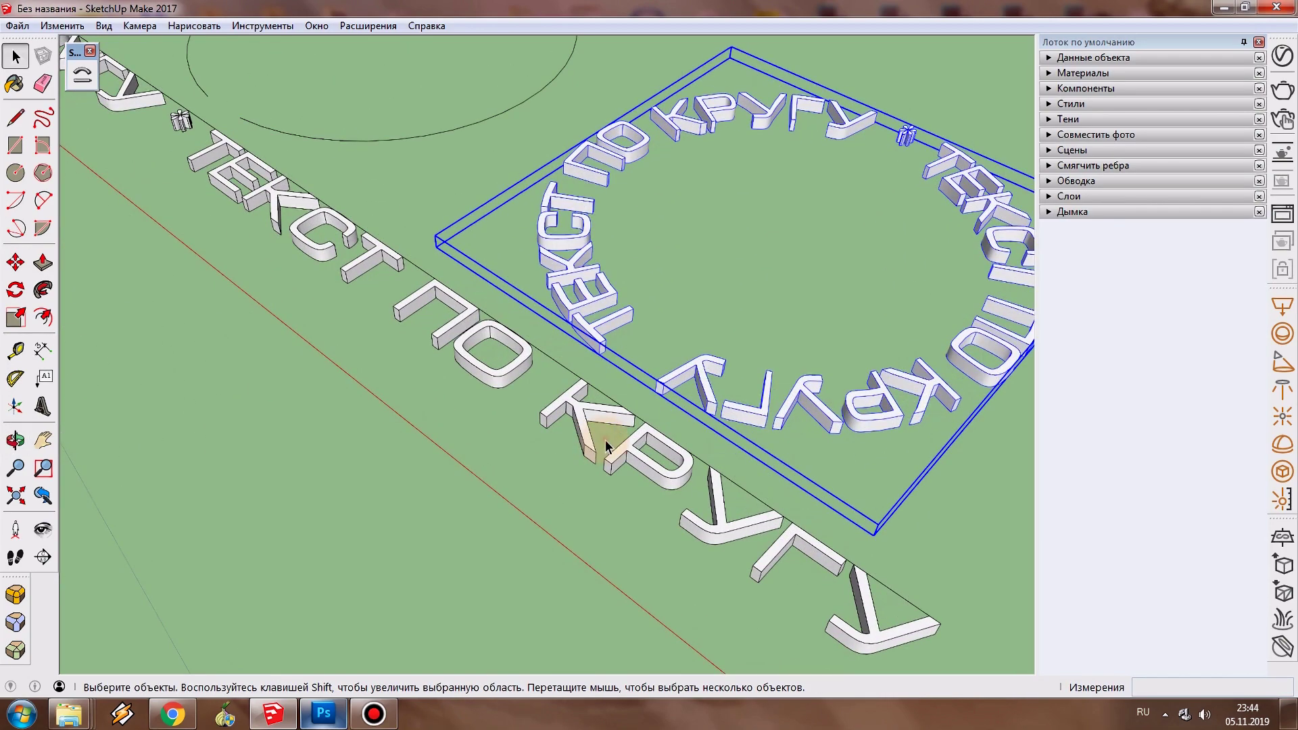
click(663, 466)
middle_drag(608, 473, 284, 314)
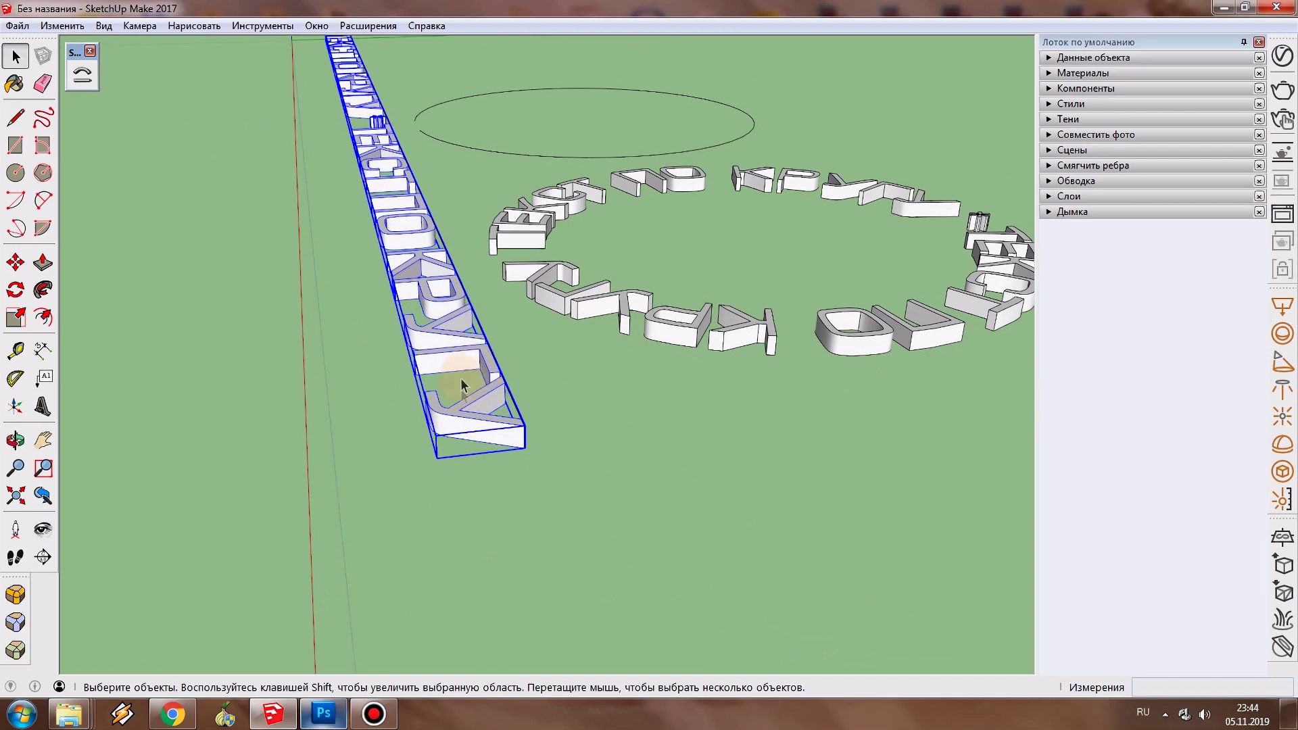
Step: Rotate the straight text and bend it around the second circle, swapping Start/End
click(16, 263)
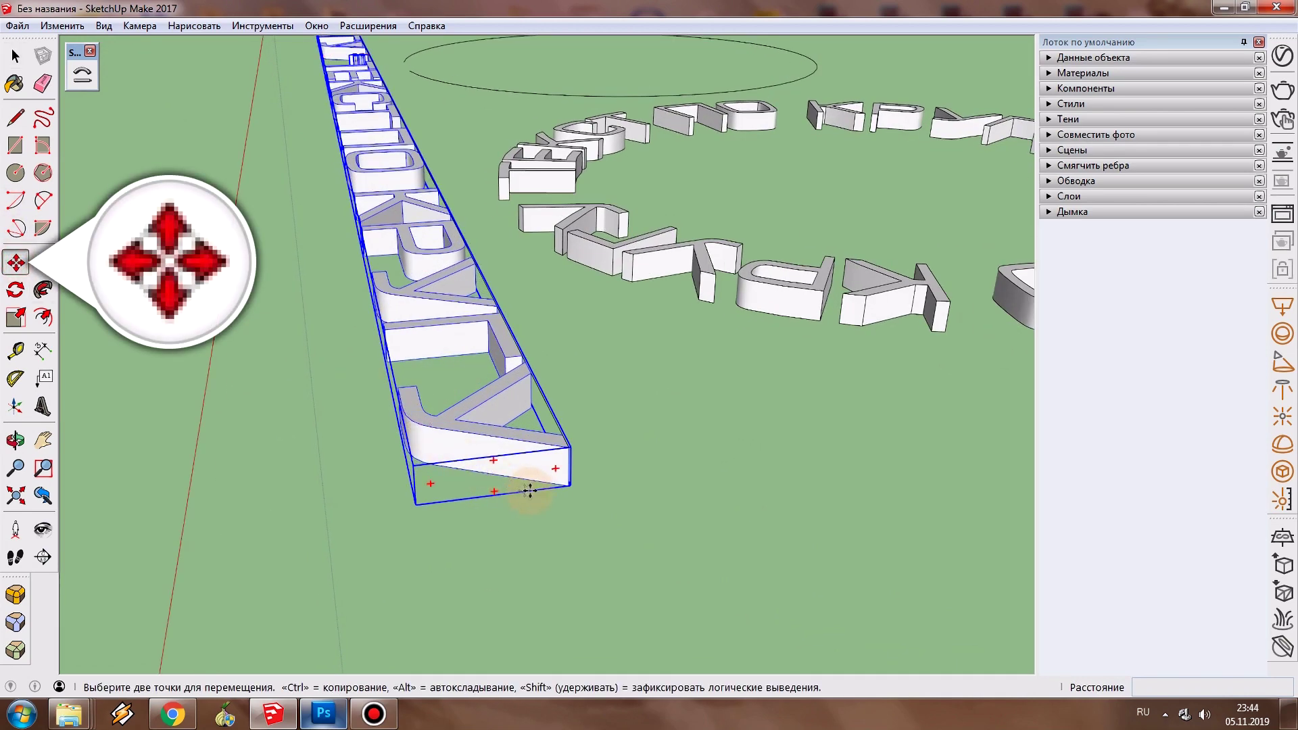
key(q)
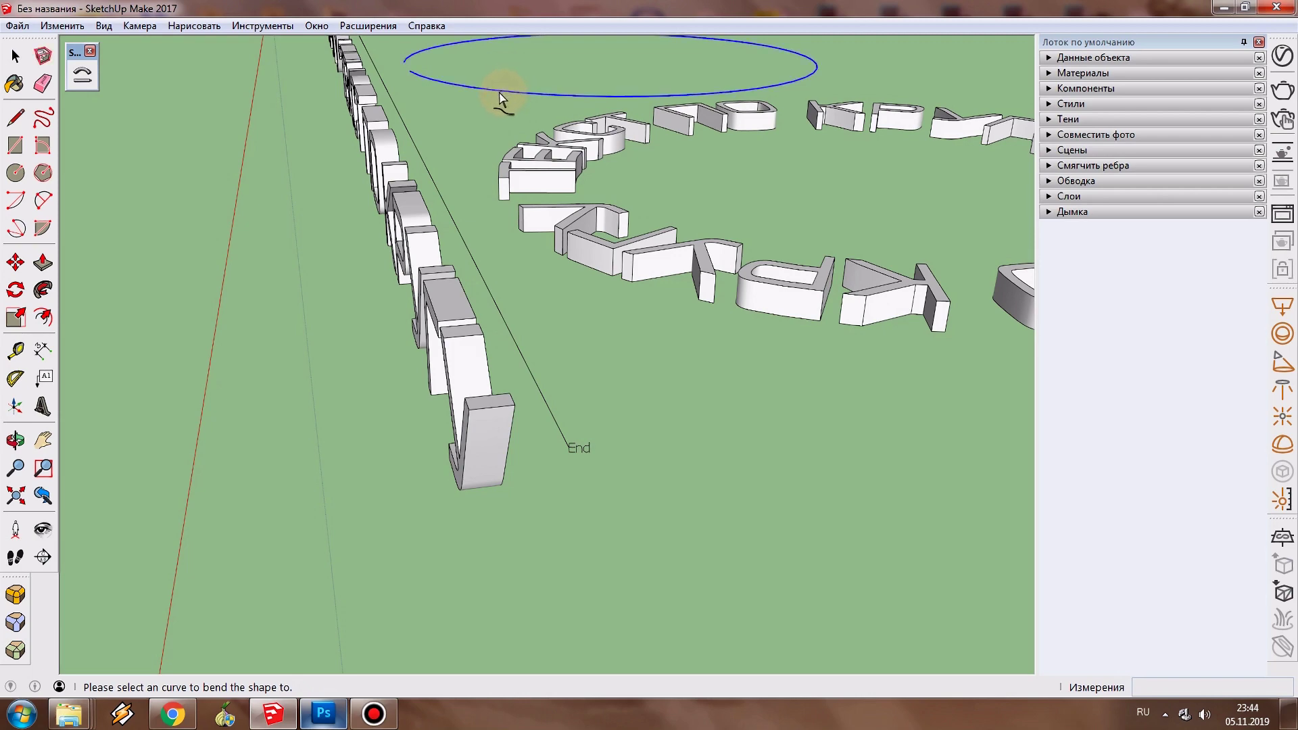
mouse_move(350, 122)
middle_down()
mouse_move(498, 406)
mouse_move(668, 363)
mouse_move(612, 404)
middle_up()
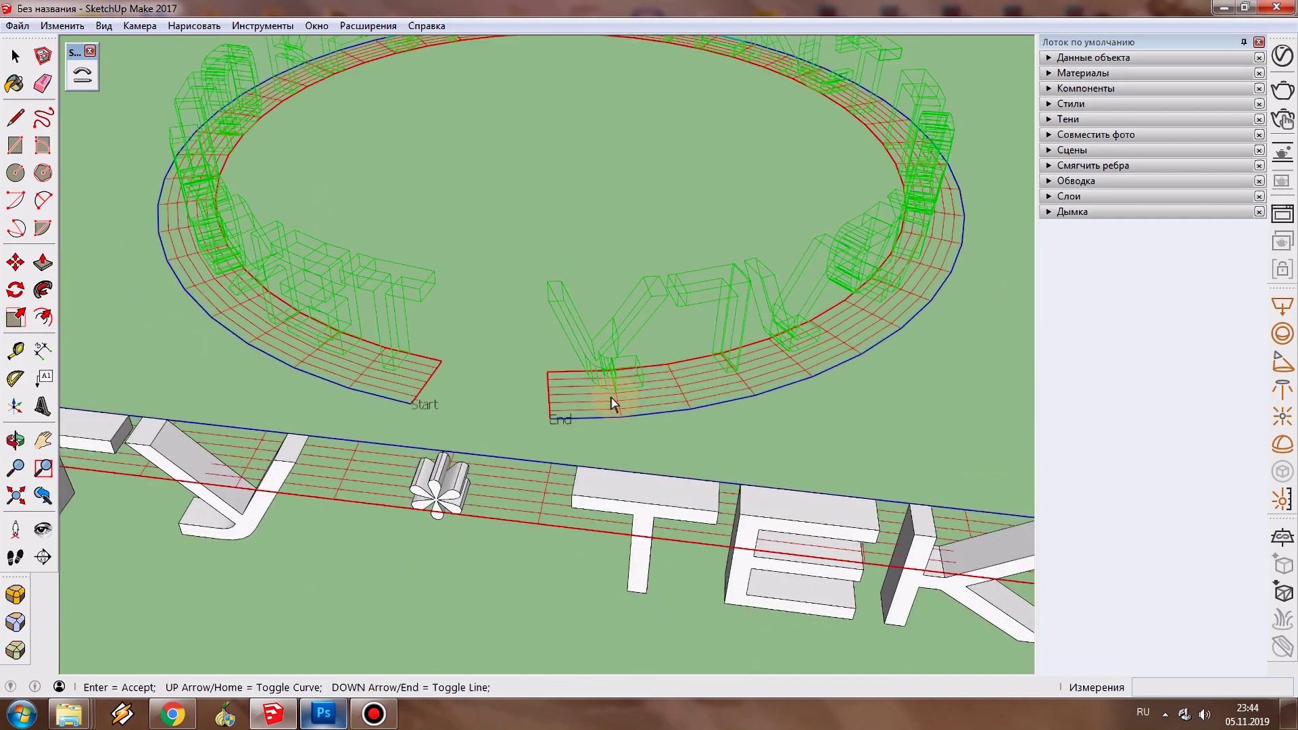
key(Up)
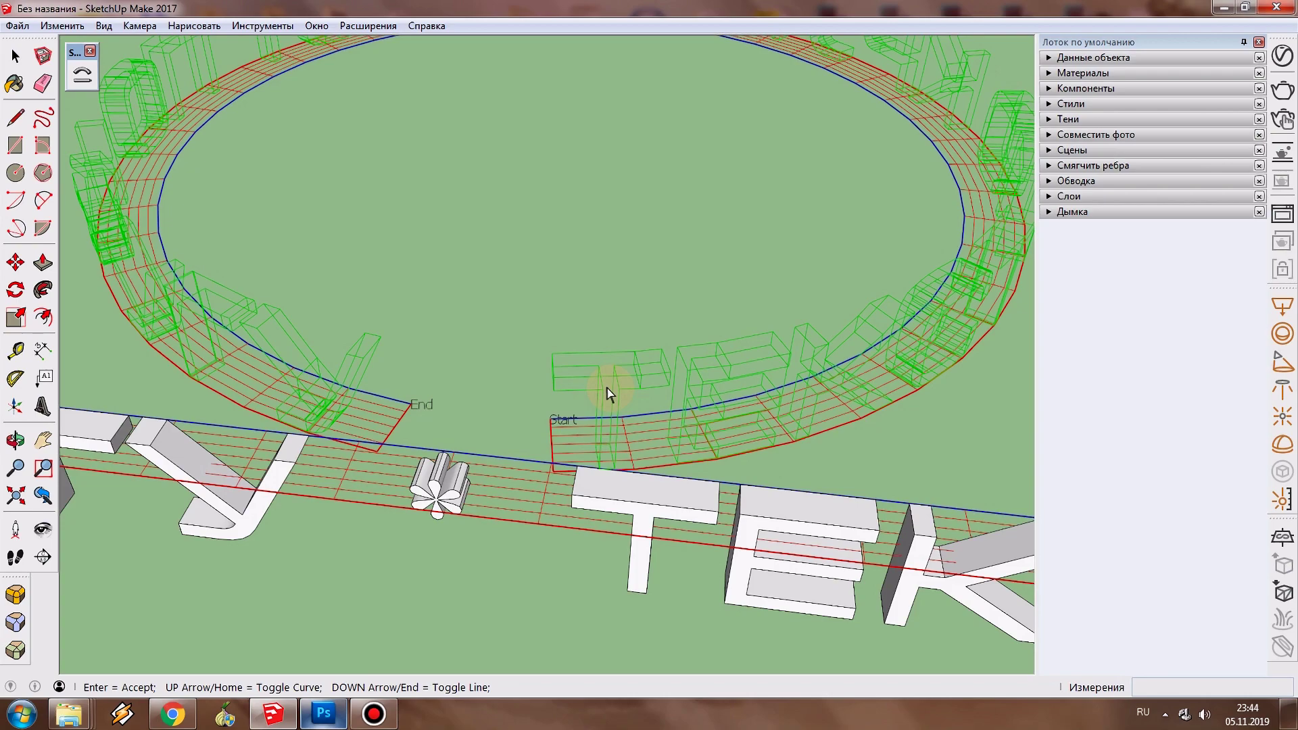
mouse_move(610, 388)
middle_down()
mouse_move(652, 396)
mouse_move(580, 377)
mouse_move(674, 388)
mouse_move(770, 325)
mouse_move(588, 375)
middle_up()
click(770, 336)
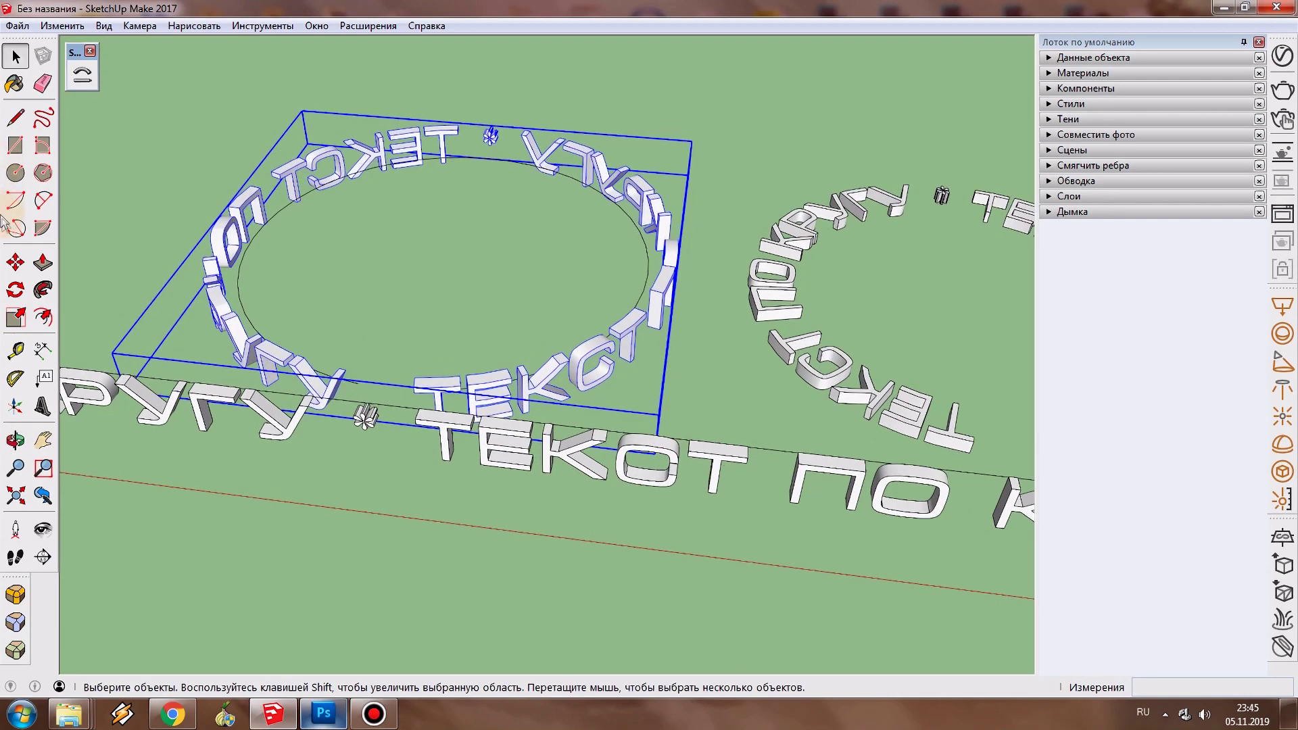
Step: Move the second text ring off its guide circle to sit beside the first ring
click(17, 260)
click(338, 255)
shift+middle_drag(338, 255, 496, 275)
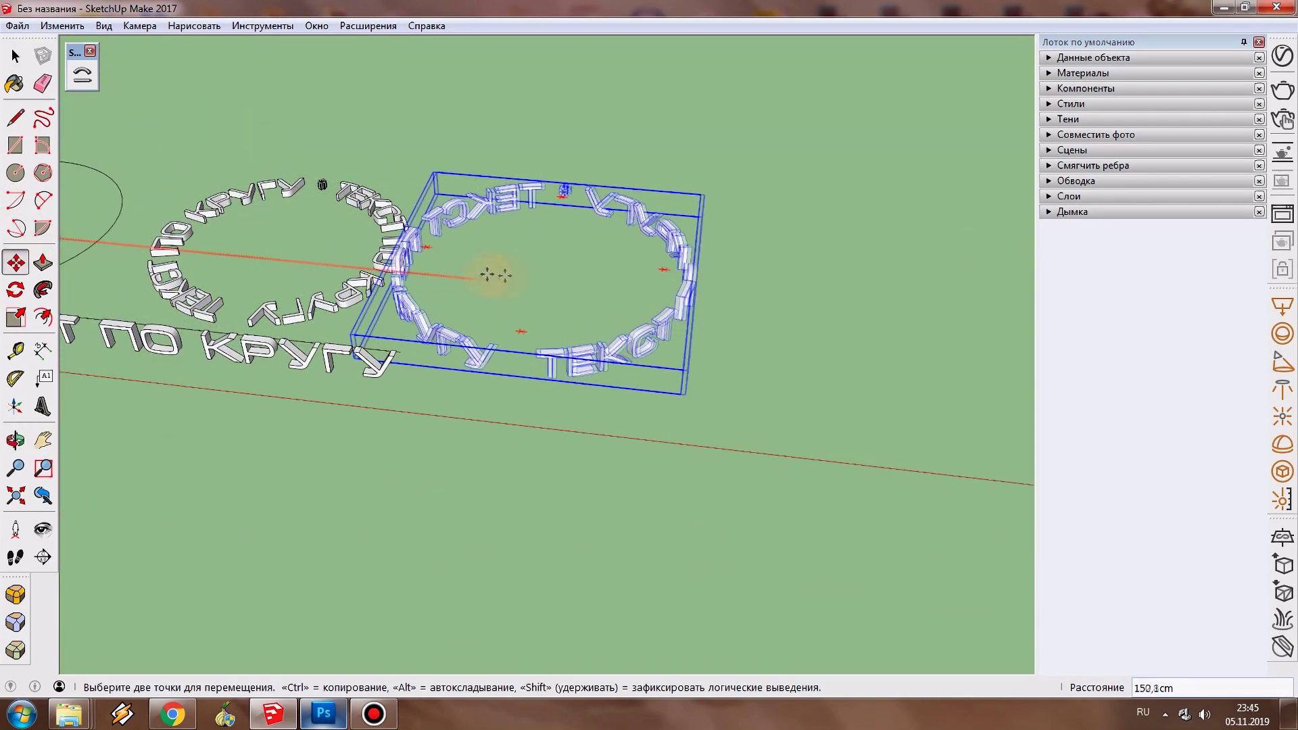
Step: Zoom and orbit to a closer, tilted view of both shadowed text rings
scroll(670, 365, up, 3)
scroll(620, 331, up, 2)
mouse_move(621, 324)
middle_down()
mouse_move(209, 338)
mouse_move(629, 367)
mouse_move(515, 289)
mouse_move(639, 358)
mouse_move(805, 412)
mouse_move(776, 383)
middle_up()
scroll(669, 389, down, 2)
mouse_move(665, 384)
middle_down()
mouse_move(651, 376)
mouse_move(781, 325)
middle_up()
scroll(739, 330, up, 3)
mouse_move(608, 313)
middle_down()
mouse_move(631, 365)
mouse_move(590, 324)
mouse_move(554, 321)
middle_up()
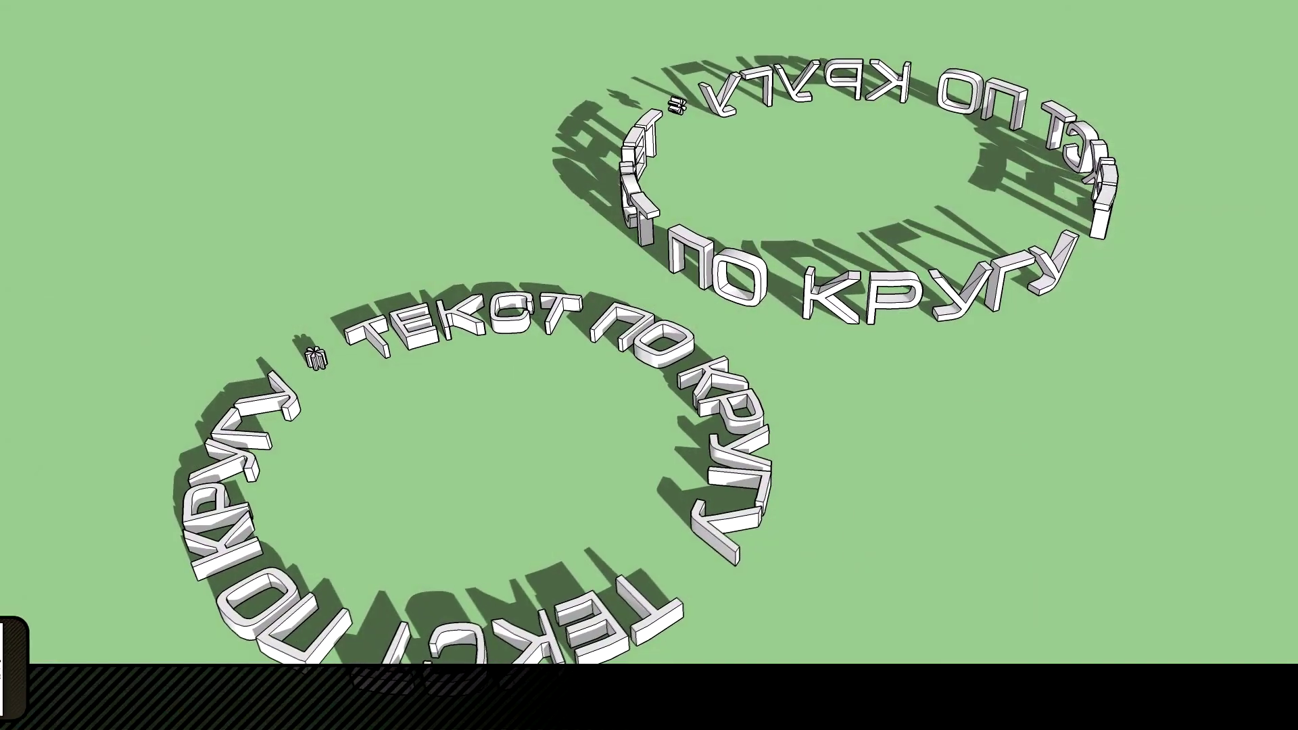